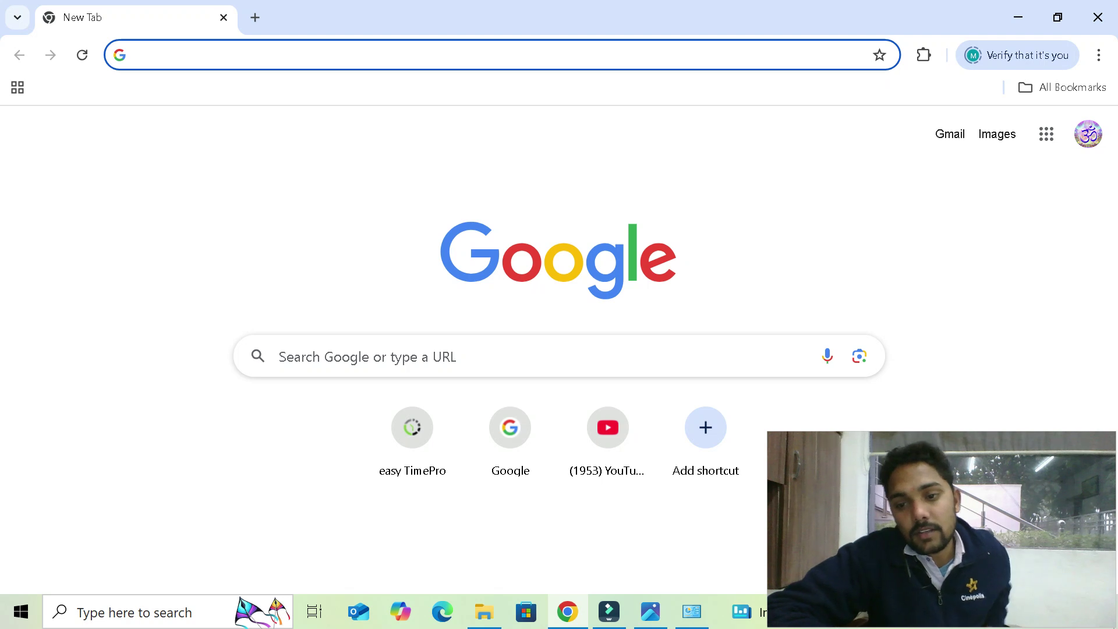
- Search Google for "chrome 109 download"
{"action": "left_click", "coordinate": [503, 55]}
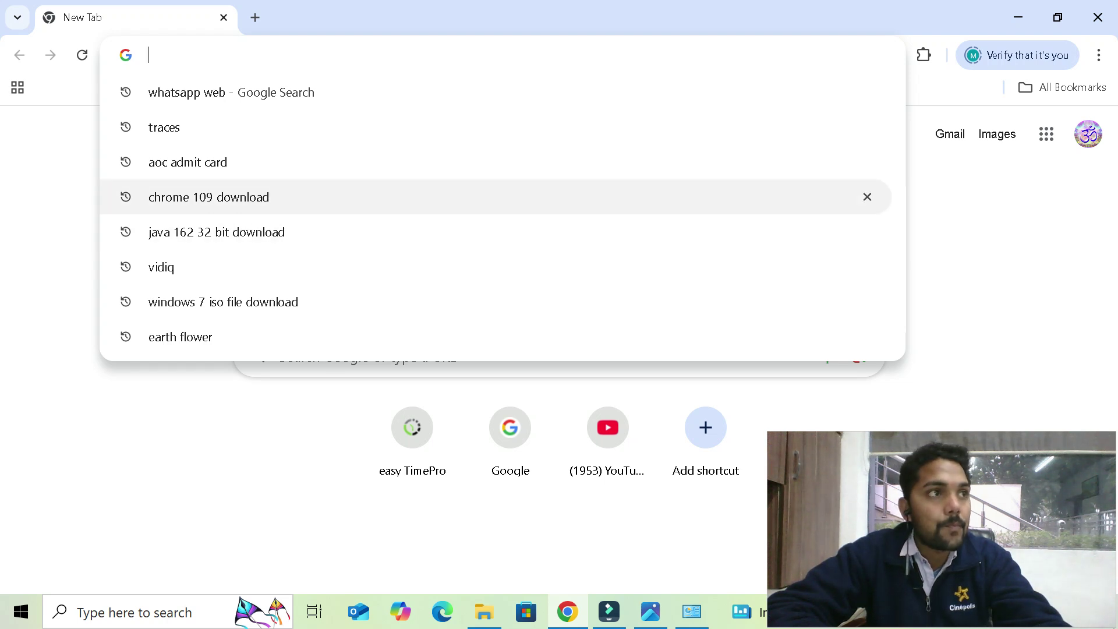
{"action": "left_click", "coordinate": [208, 197]}
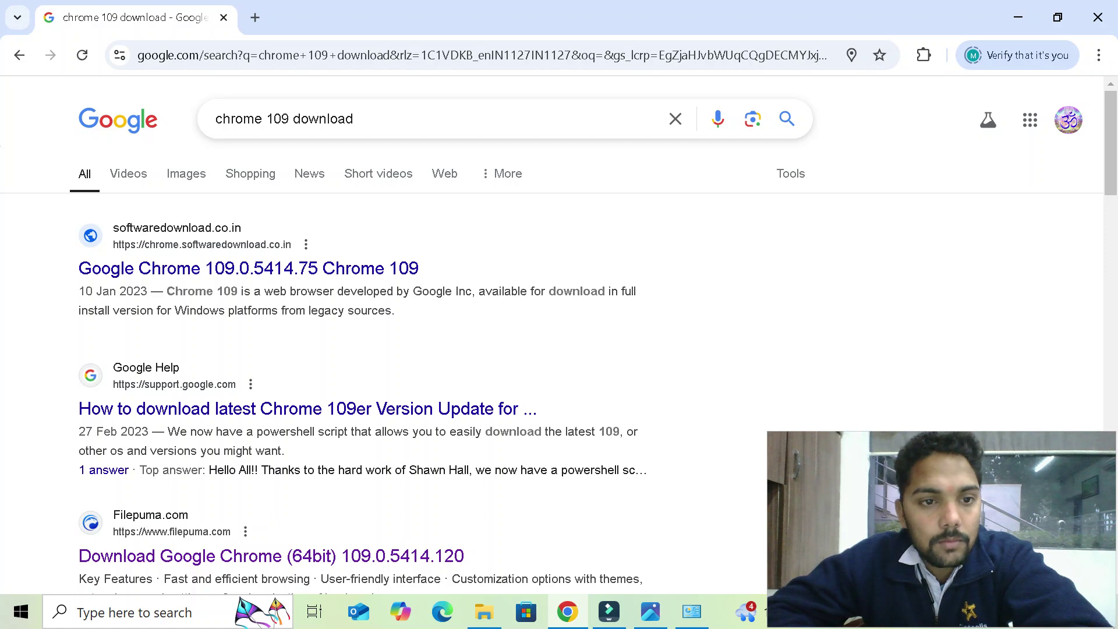
{"action": "left_click_drag", "start_coordinate": [942, 529], "coordinate": [944, 447]}
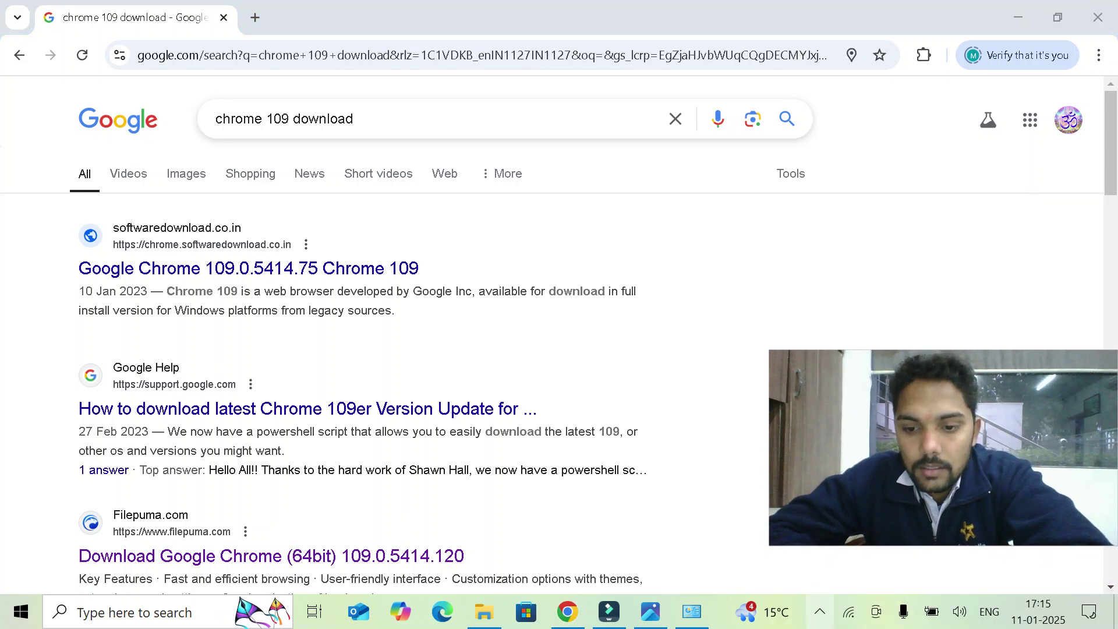
{"action": "left_click", "coordinate": [820, 612]}
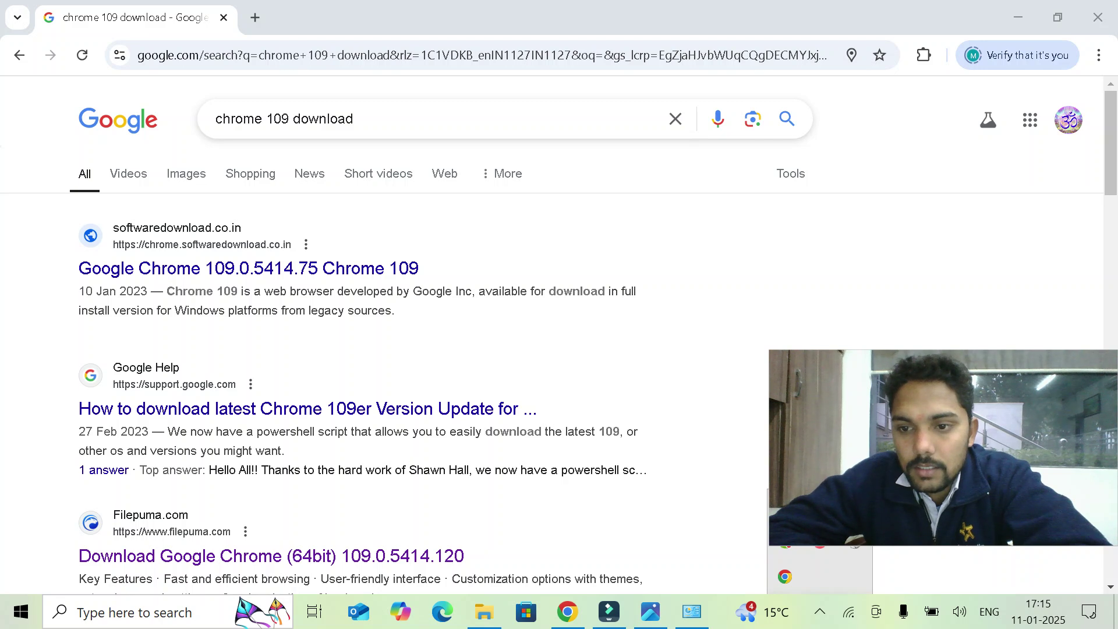
{"action": "left_click_drag", "start_coordinate": [942, 454], "coordinate": [947, 414]}
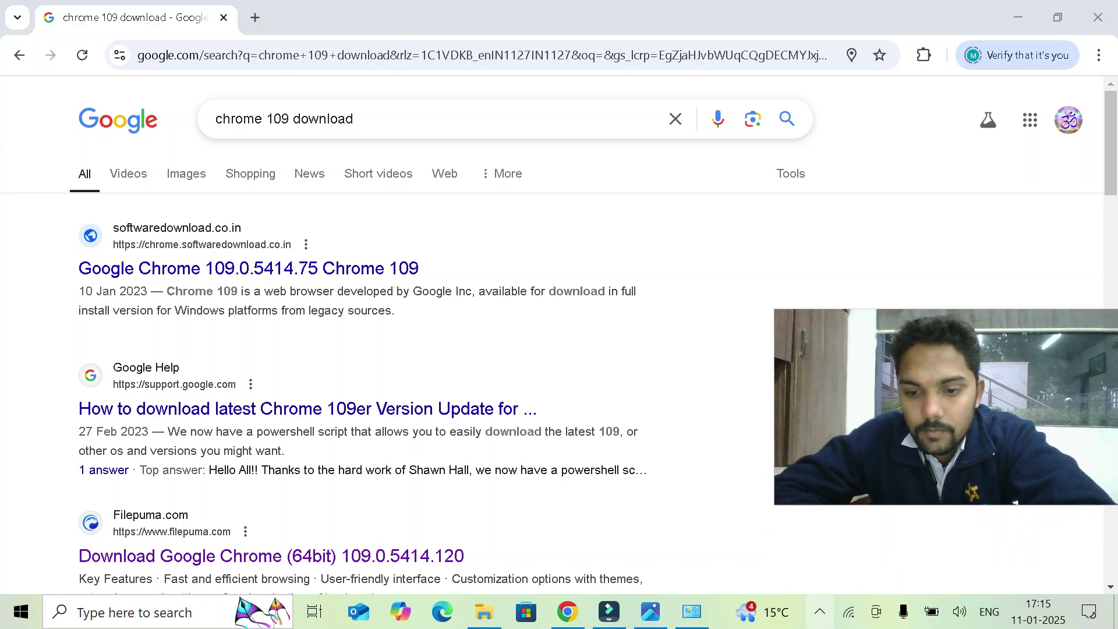
{"action": "left_click", "coordinate": [820, 612]}
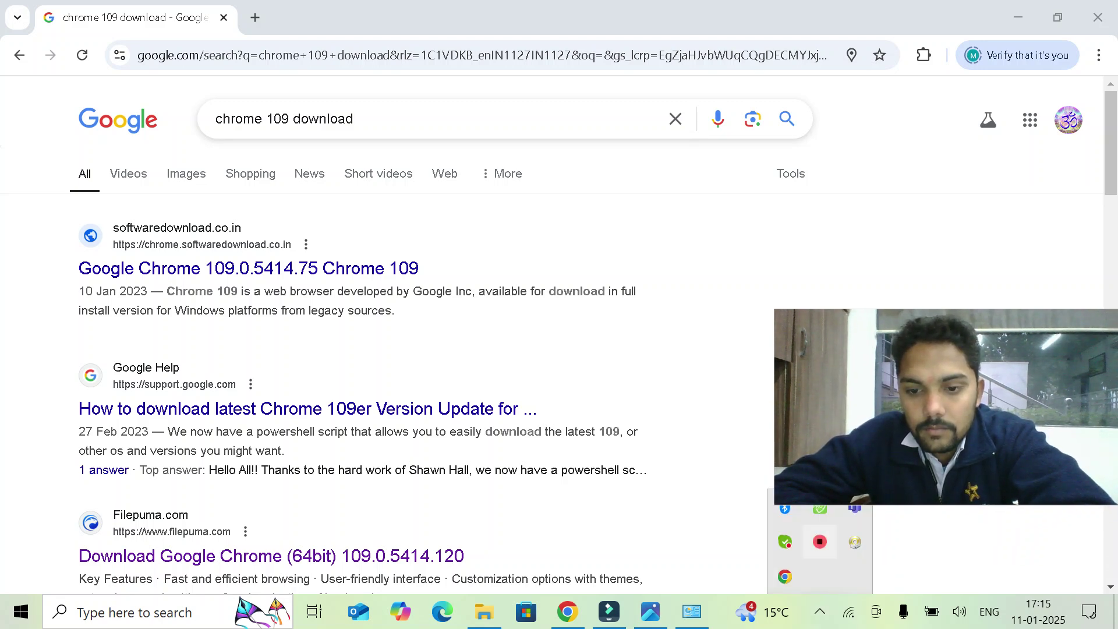
{"action": "right_click", "coordinate": [820, 542]}
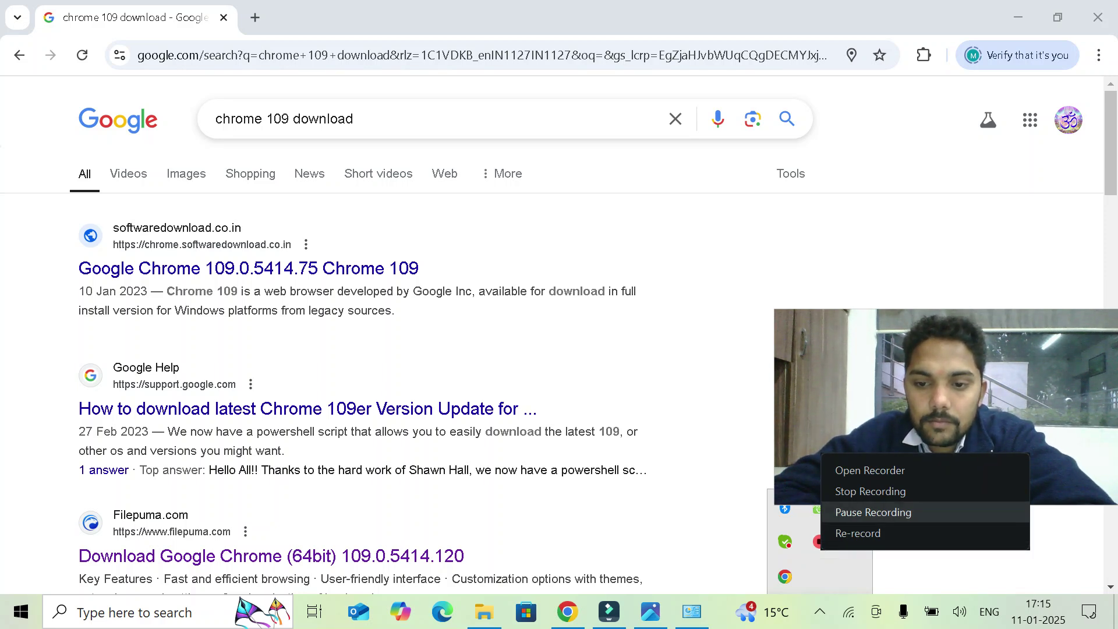
{"action": "left_click", "coordinate": [860, 514]}
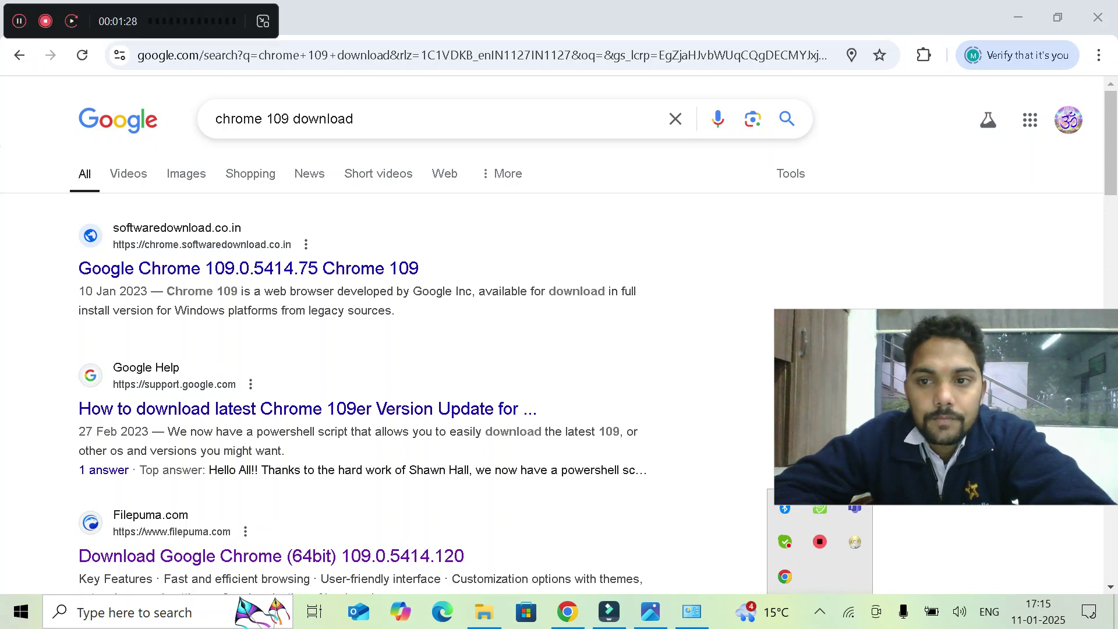
{"action": "left_click", "coordinate": [717, 373]}
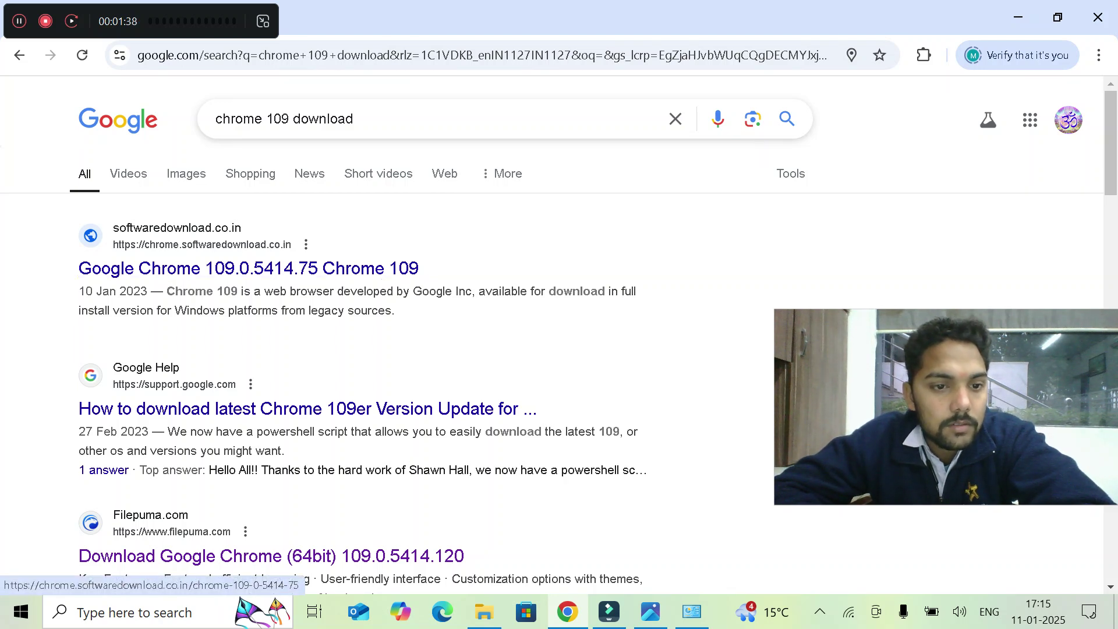
- Download Google Chrome (64bit) 109.0.5414.120 from the Filepuma search result
{"action": "left_click", "coordinate": [307, 408]}
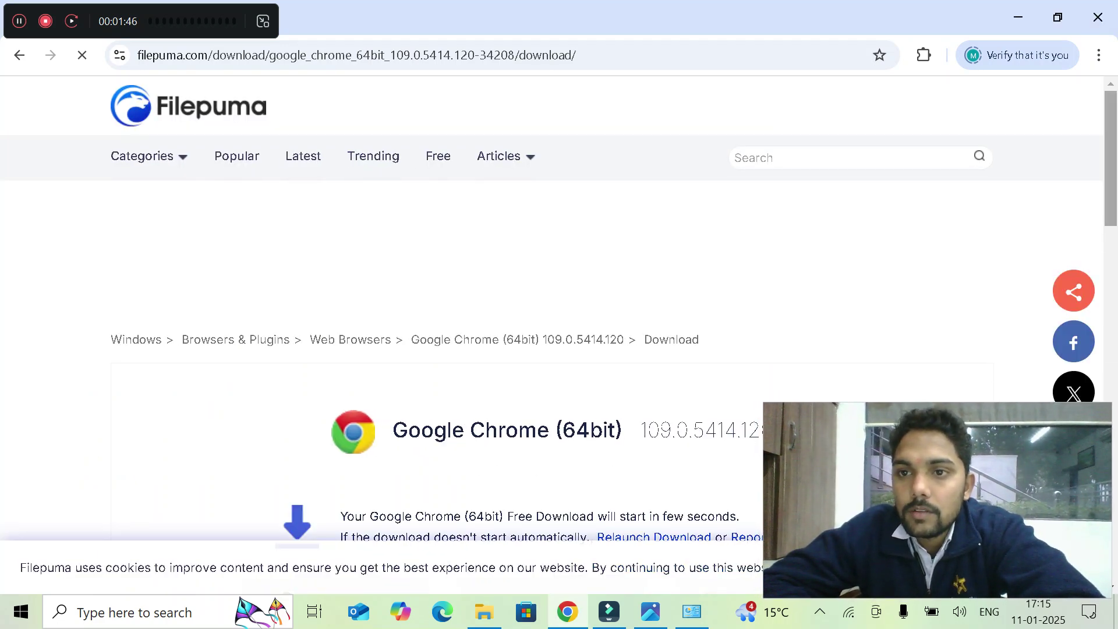
{"action": "scroll", "coordinate": [551, 350], "scroll_direction": "down", "scroll_amount": 3}
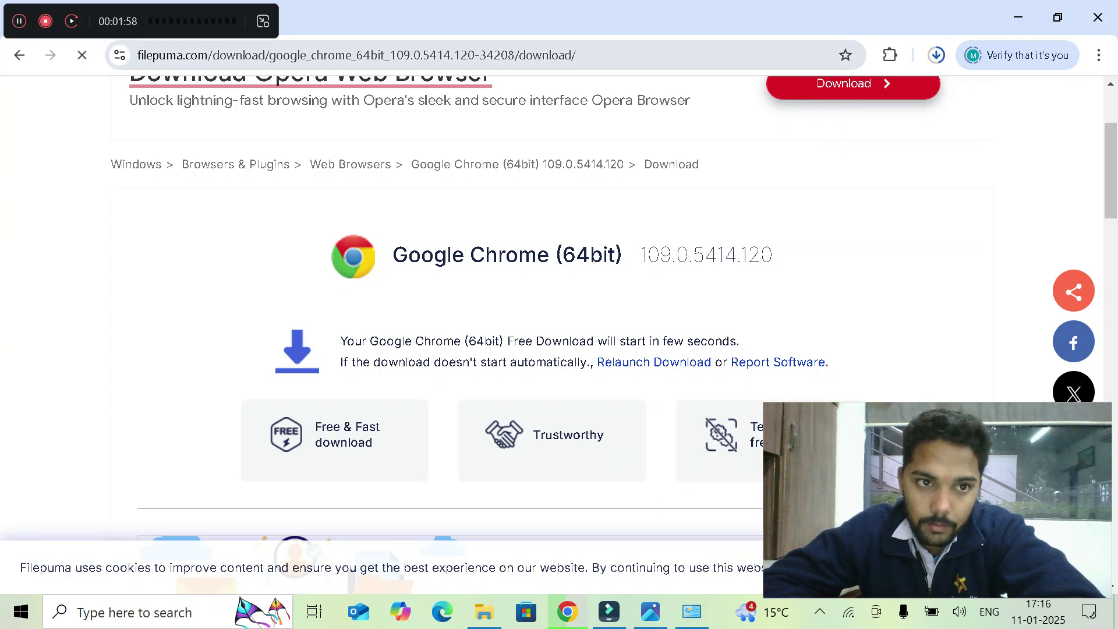
- Search for "java 162 32 bit download" and download Java Runtime Environment (32bit) 8 Update 162 from Filepuma
{"action": "key", "text": "ctrl+l"}
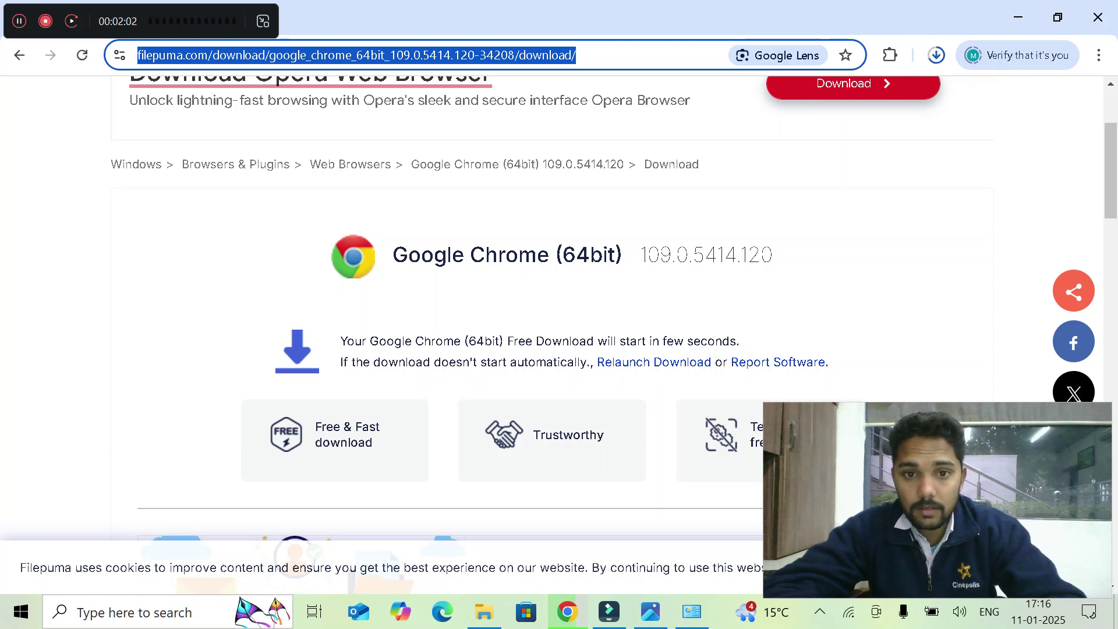
{"action": "type", "text": "ja"}
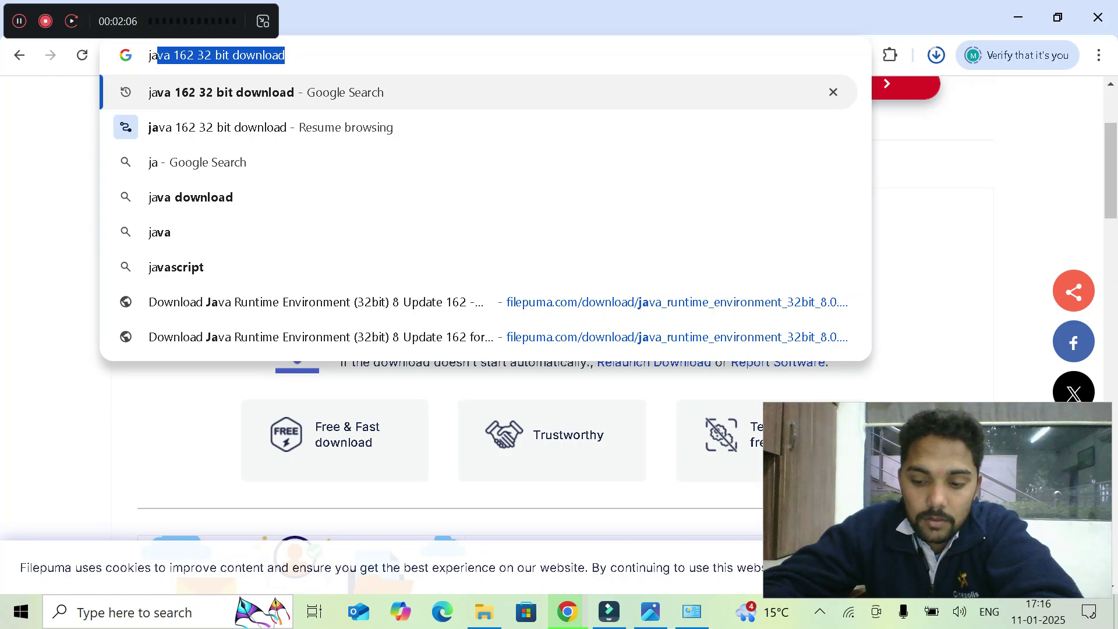
{"action": "key", "text": "Return"}
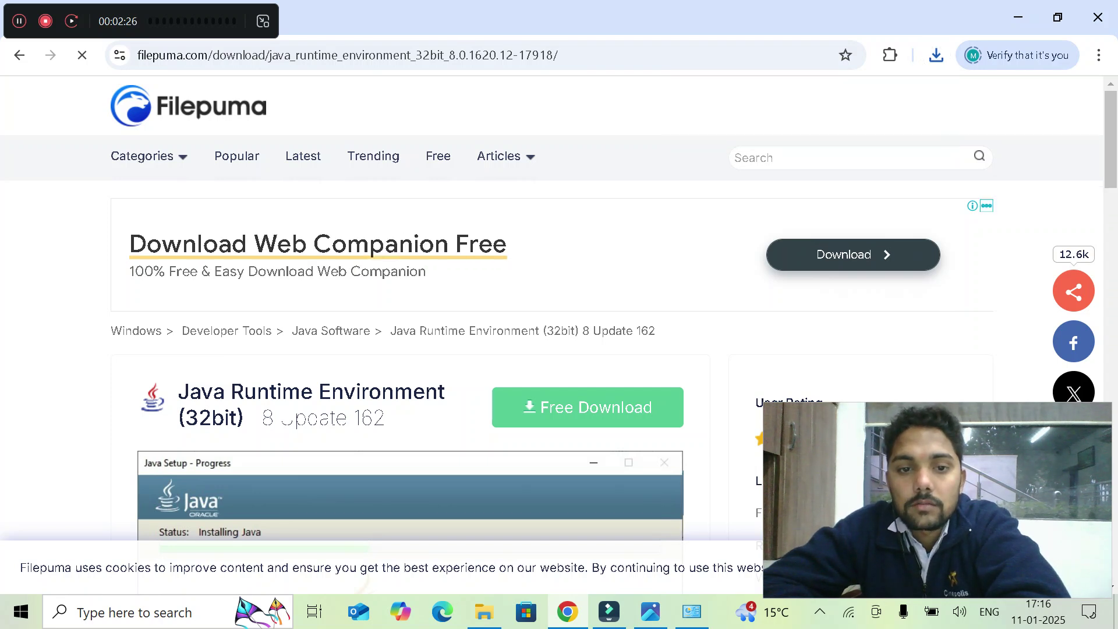
{"action": "left_click", "coordinate": [600, 408]}
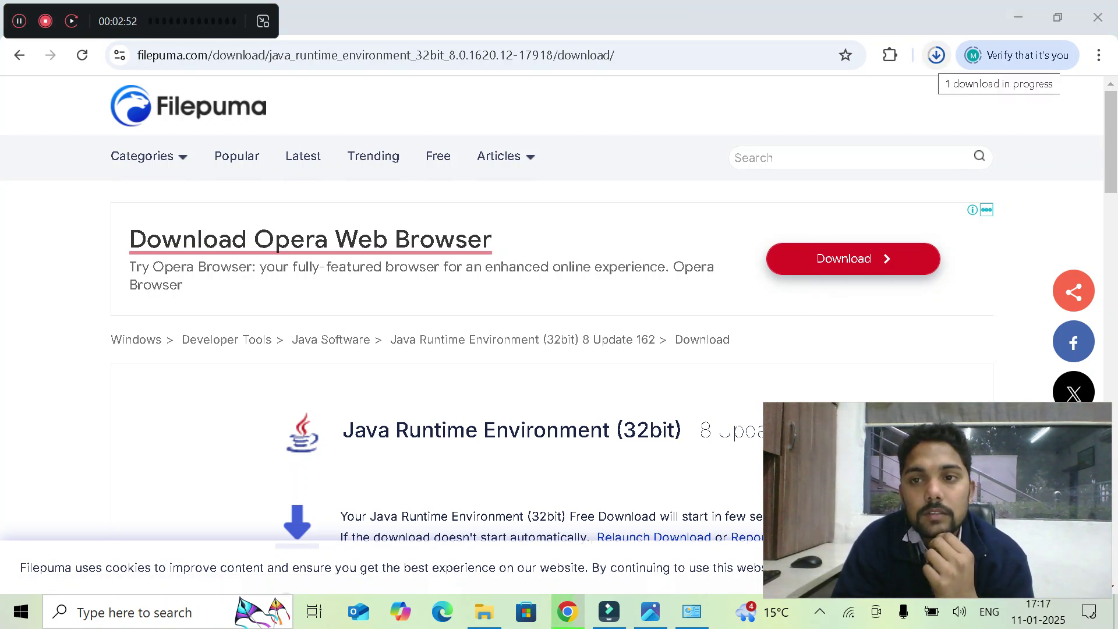
- Run the newly downloaded Java 8 Update 162 installer and start the installation in the default folder
{"action": "left_click", "coordinate": [936, 54]}
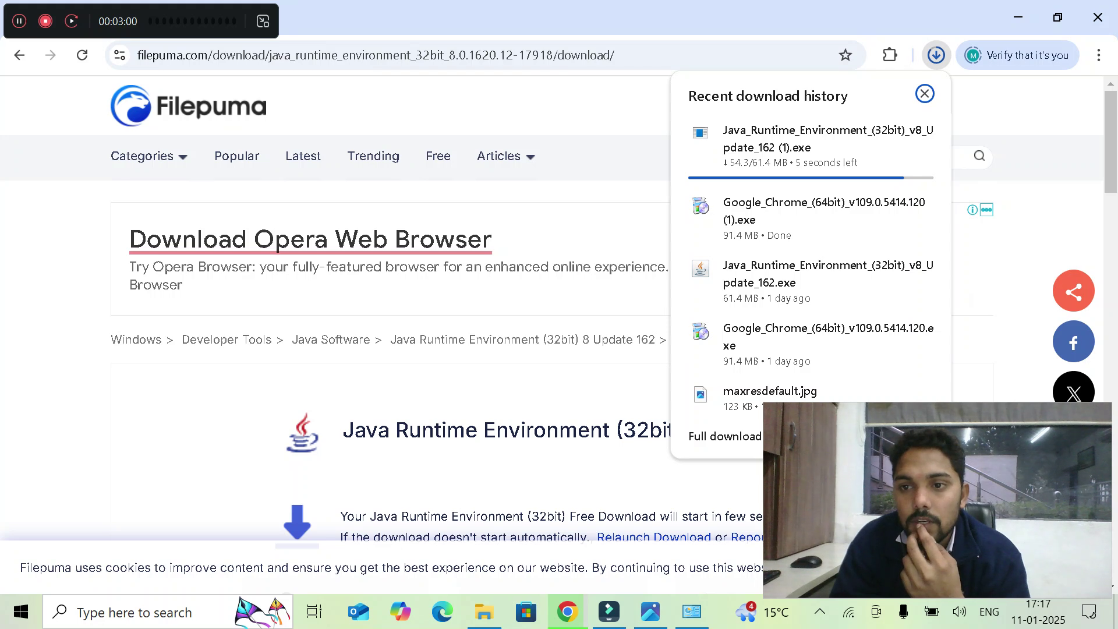
{"action": "key", "text": "Escape"}
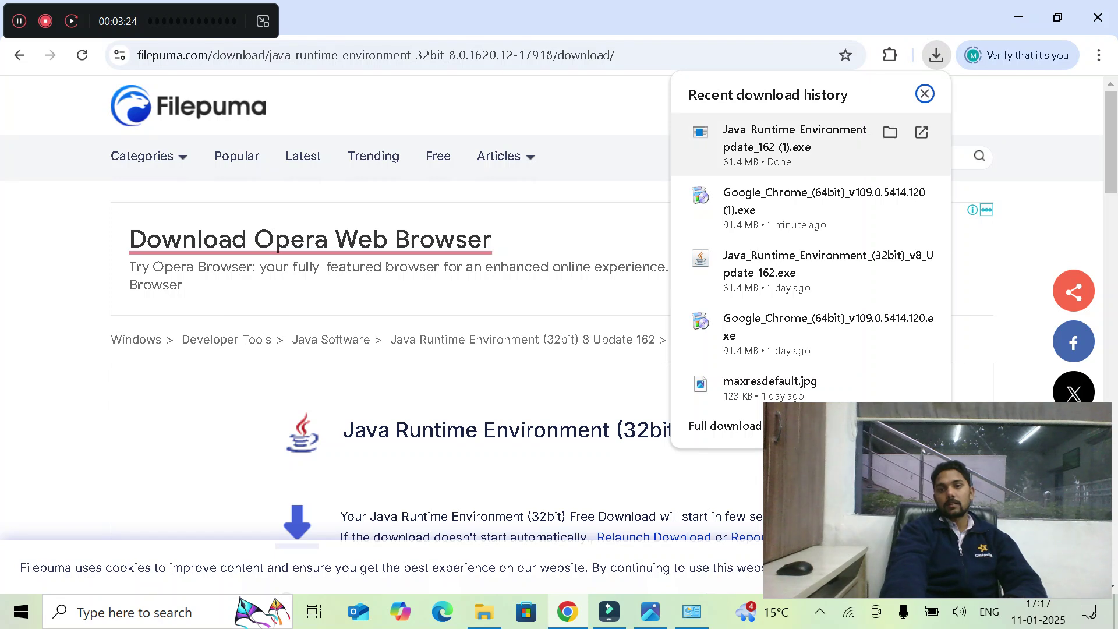
{"action": "left_click", "coordinate": [797, 144]}
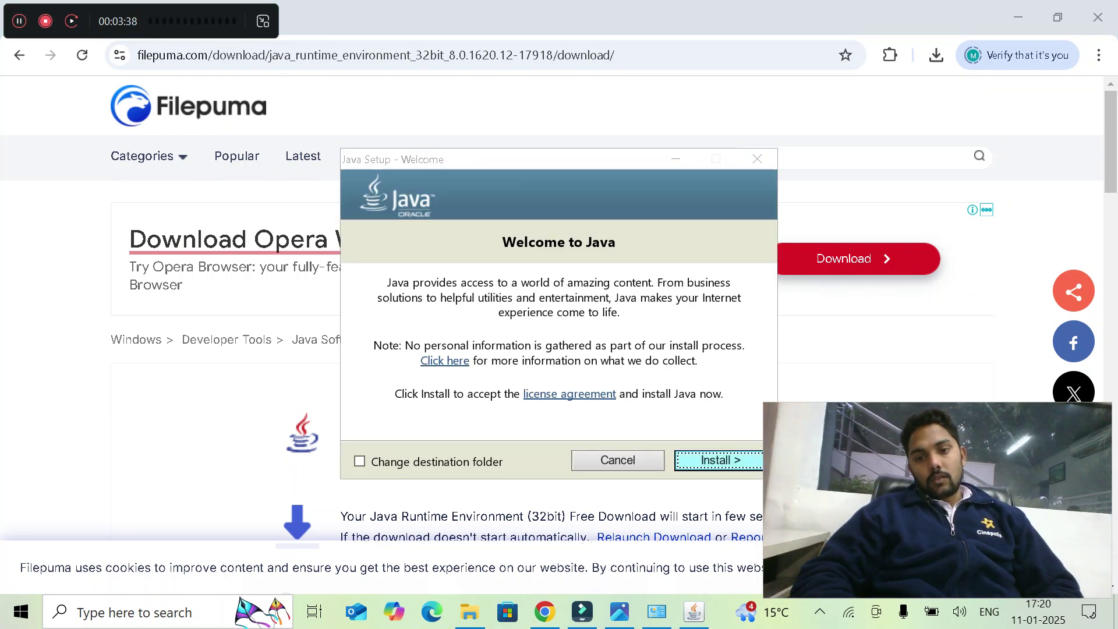
{"action": "left_click", "coordinate": [718, 461]}
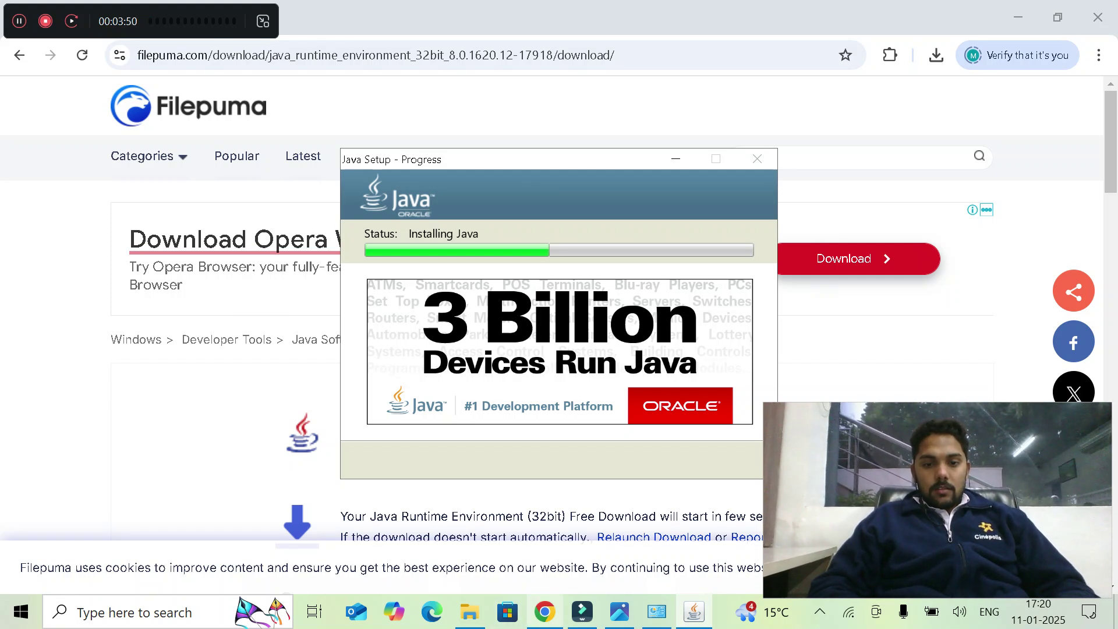
- Run Google_Chrome_(64bit)_v109.0.5414.120 (1) from the Downloads folder and agree to install it without administrator privileges
{"action": "left_click", "coordinate": [546, 612]}
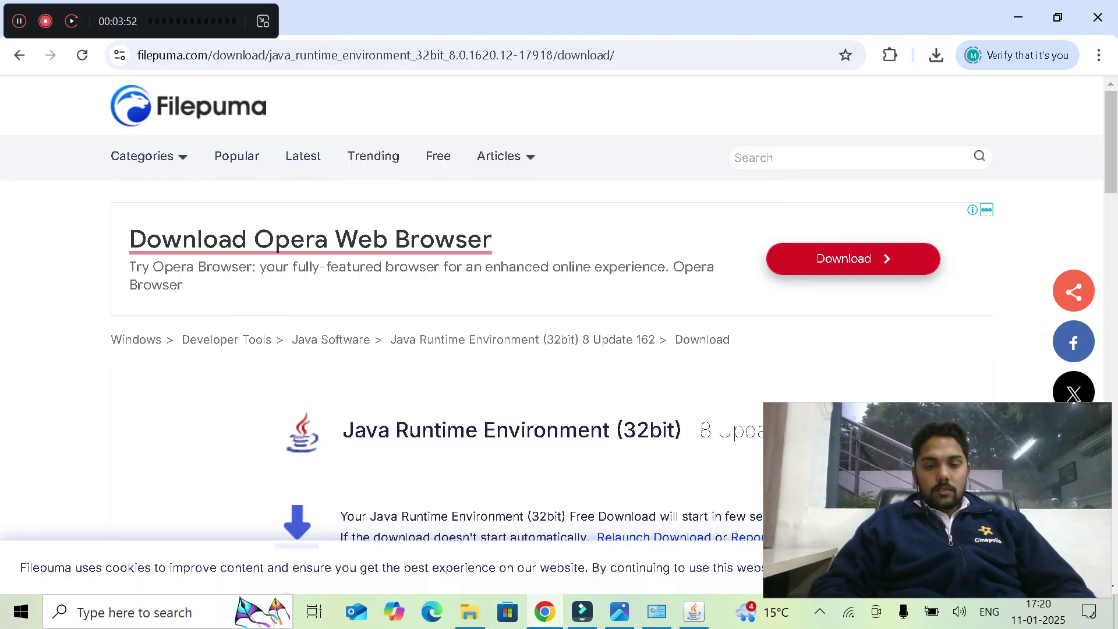
{"action": "left_click", "coordinate": [469, 611]}
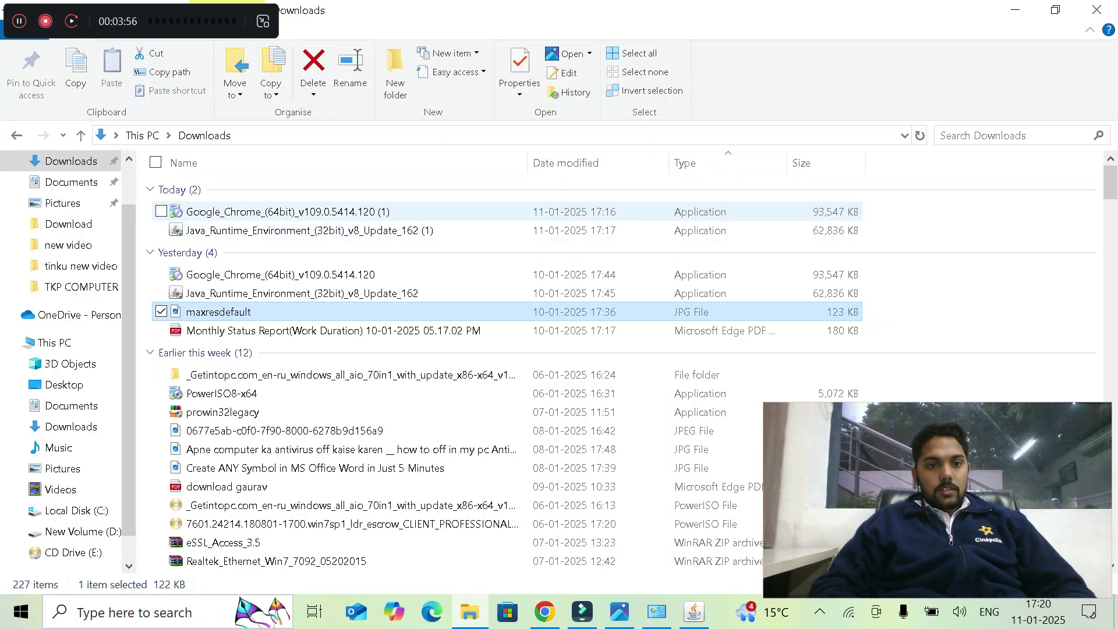
{"action": "left_click", "coordinate": [288, 212]}
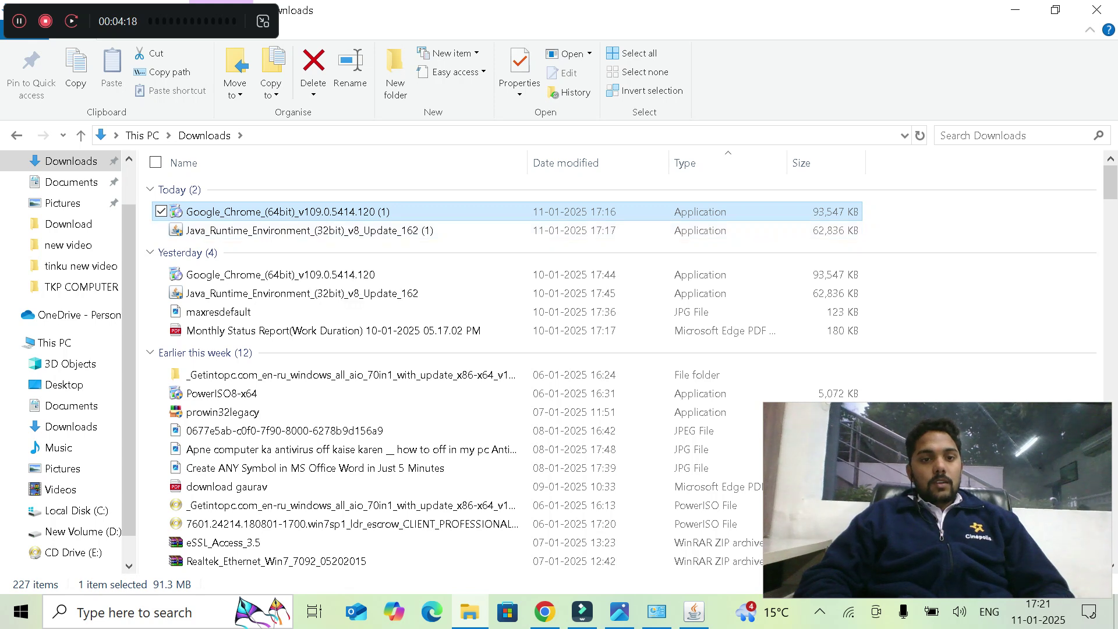
{"action": "key", "text": "F2"}
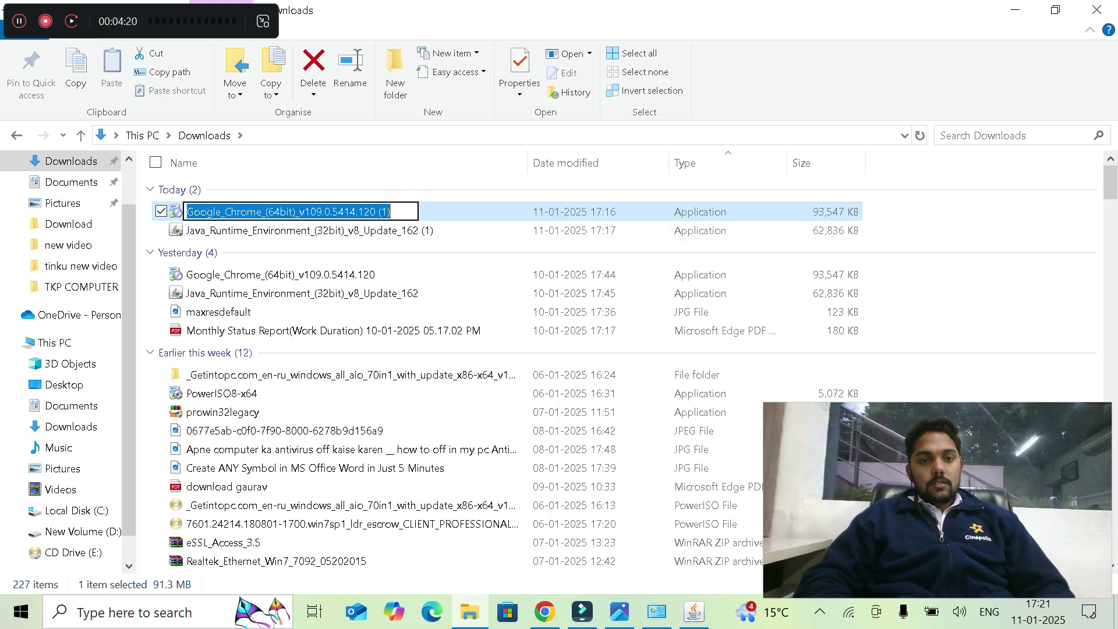
{"action": "left_click", "coordinate": [256, 212]}
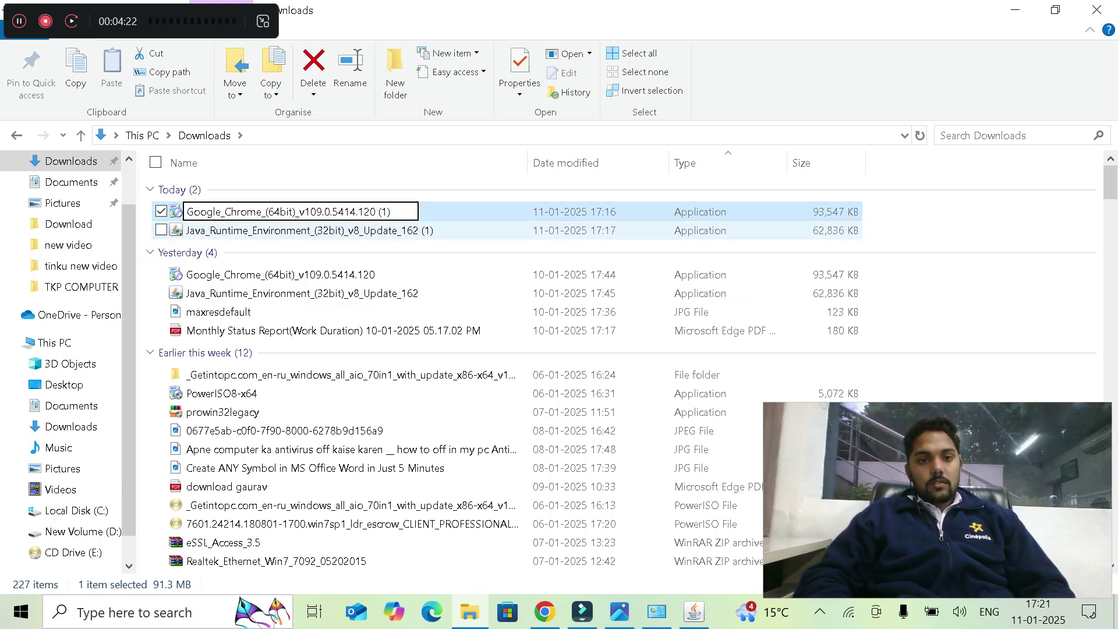
{"action": "key", "text": "Return"}
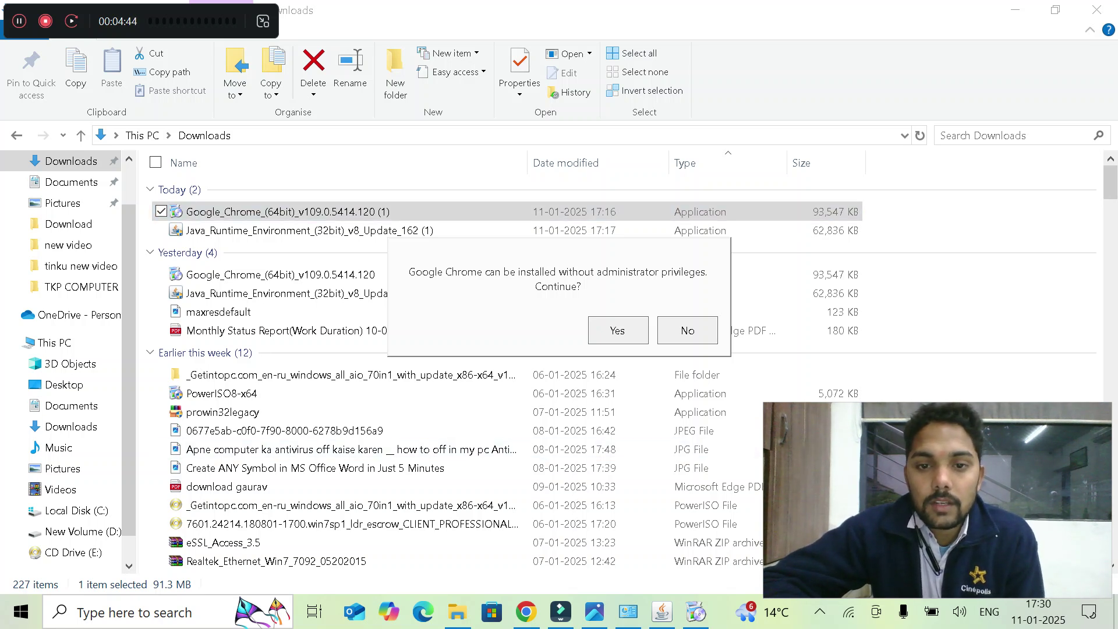
{"action": "left_click", "coordinate": [618, 331]}
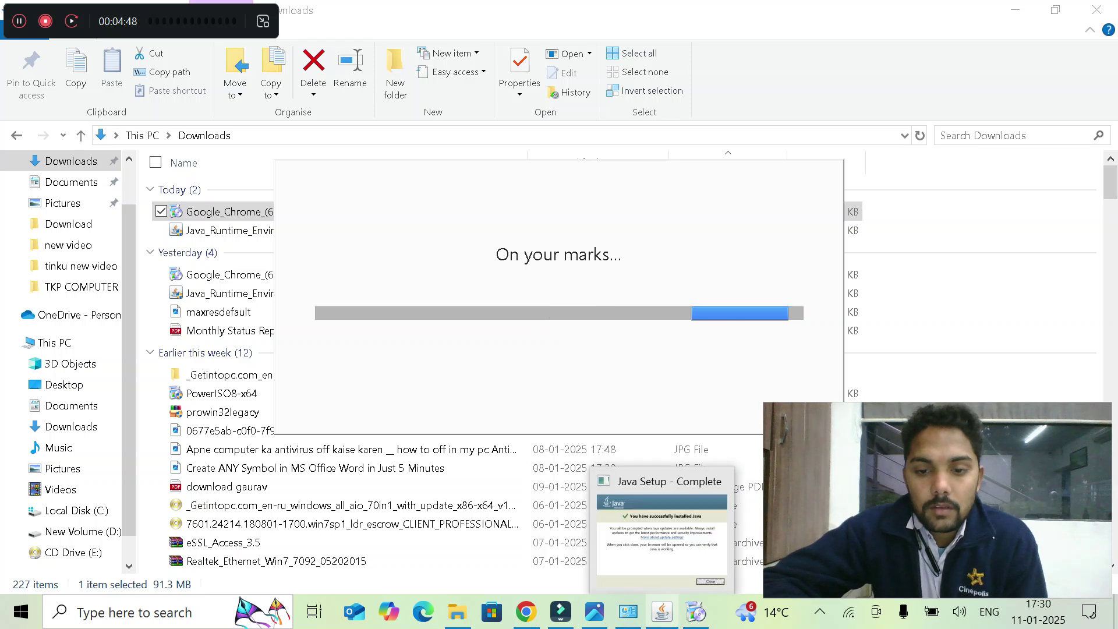
- Bring up the completed Java Setup window and close it
{"action": "left_click", "coordinate": [662, 612]}
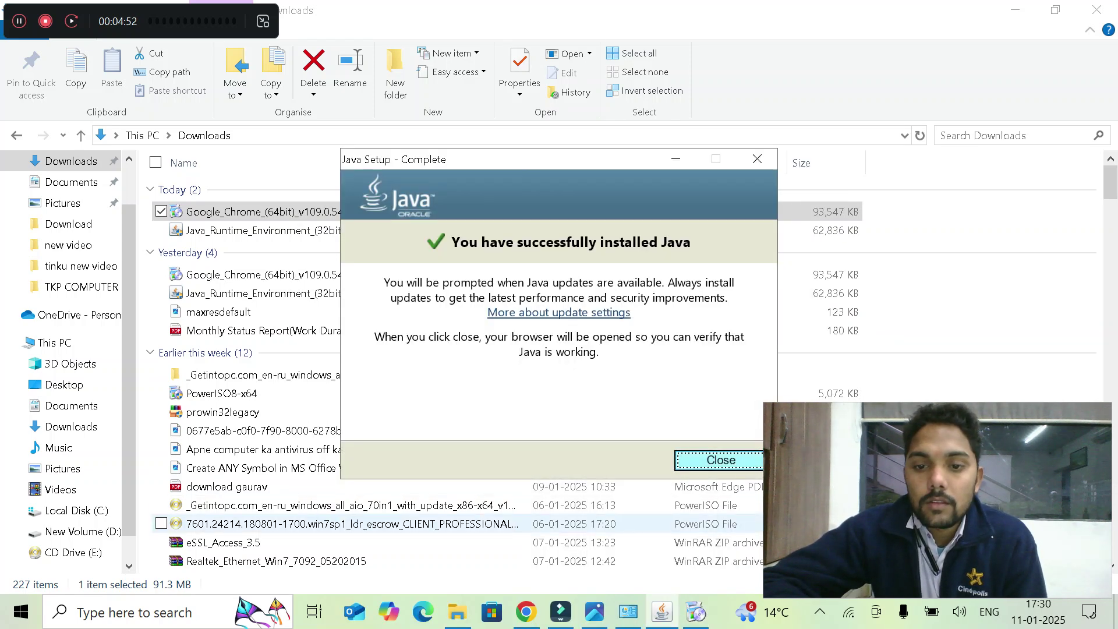
{"action": "left_click", "coordinate": [720, 458]}
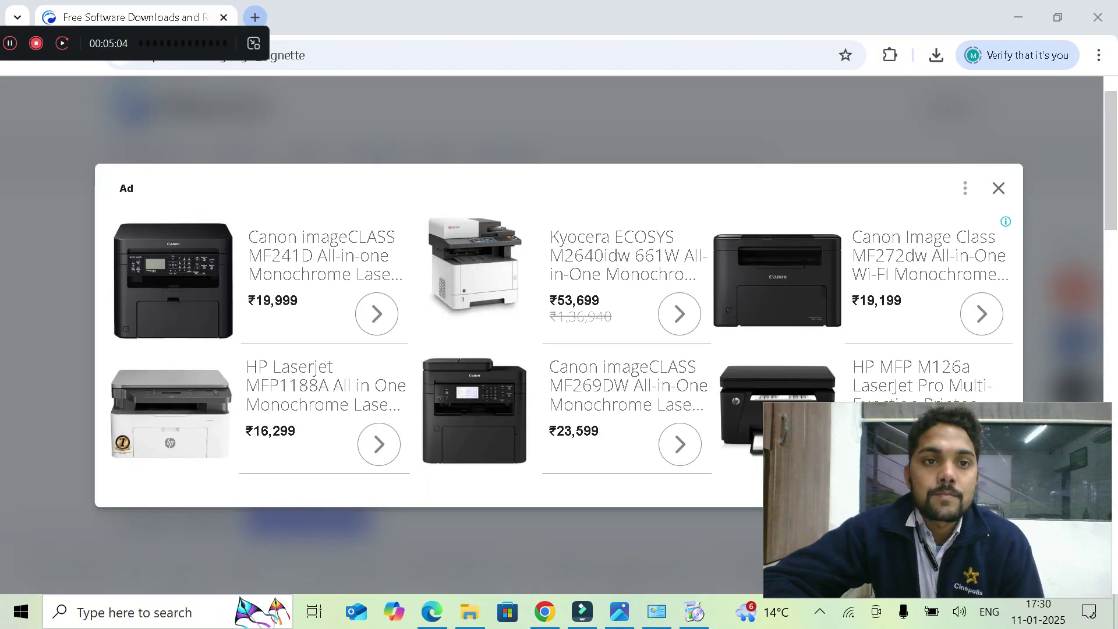
- Search Google for "traces" in a new browser tab and open the TRACES portal
{"action": "key", "text": "ctrl+t"}
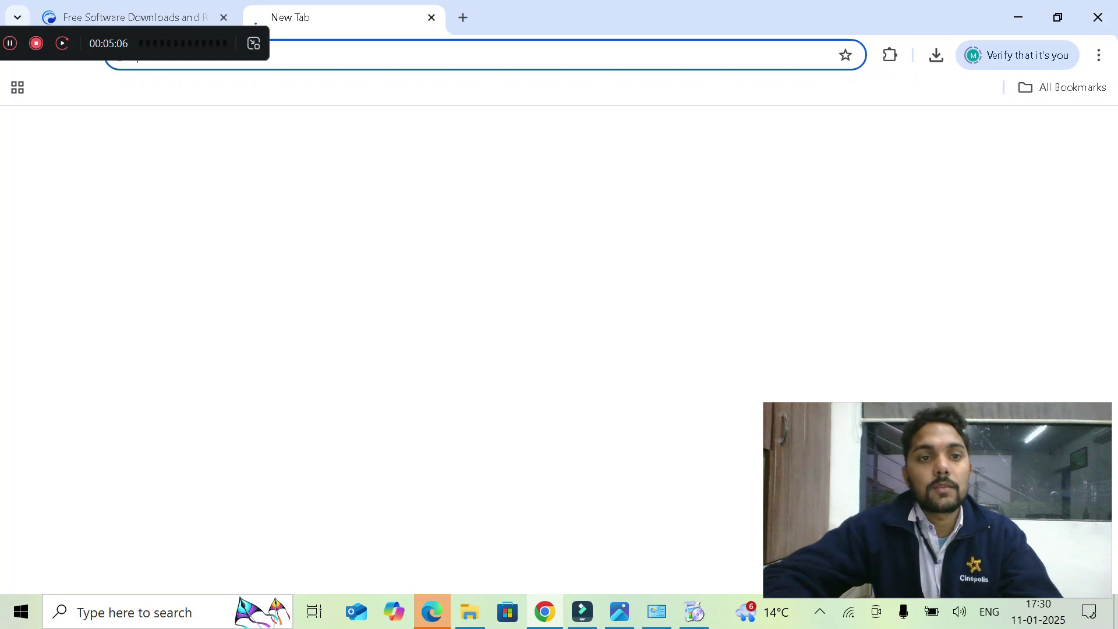
{"action": "left_click", "coordinate": [408, 55]}
{"action": "type", "text": "tra"}
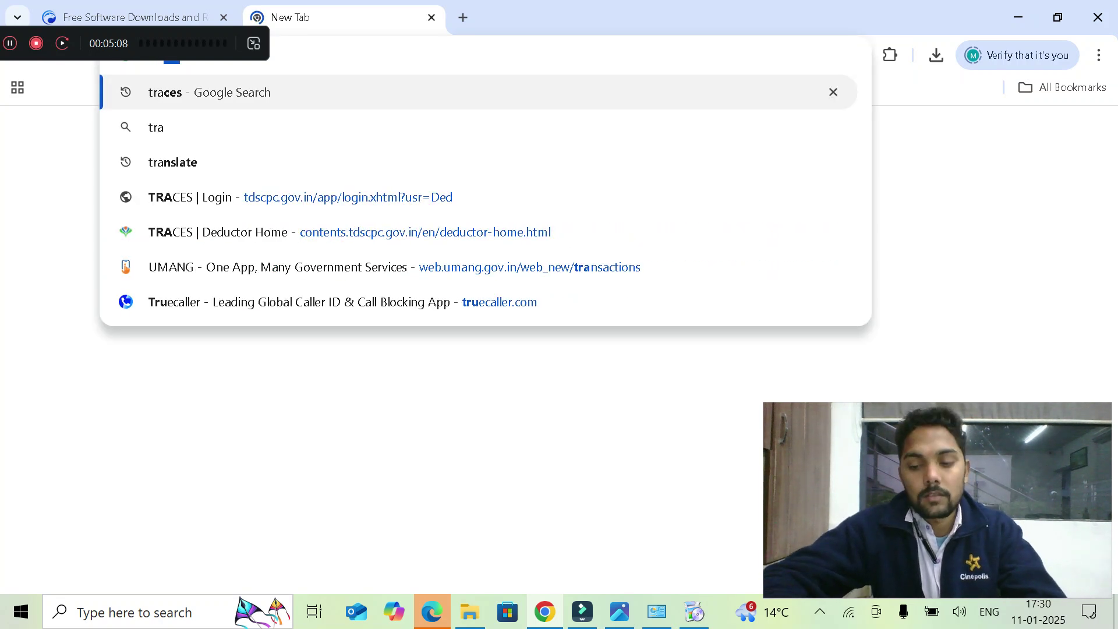
{"action": "key", "text": "Return"}
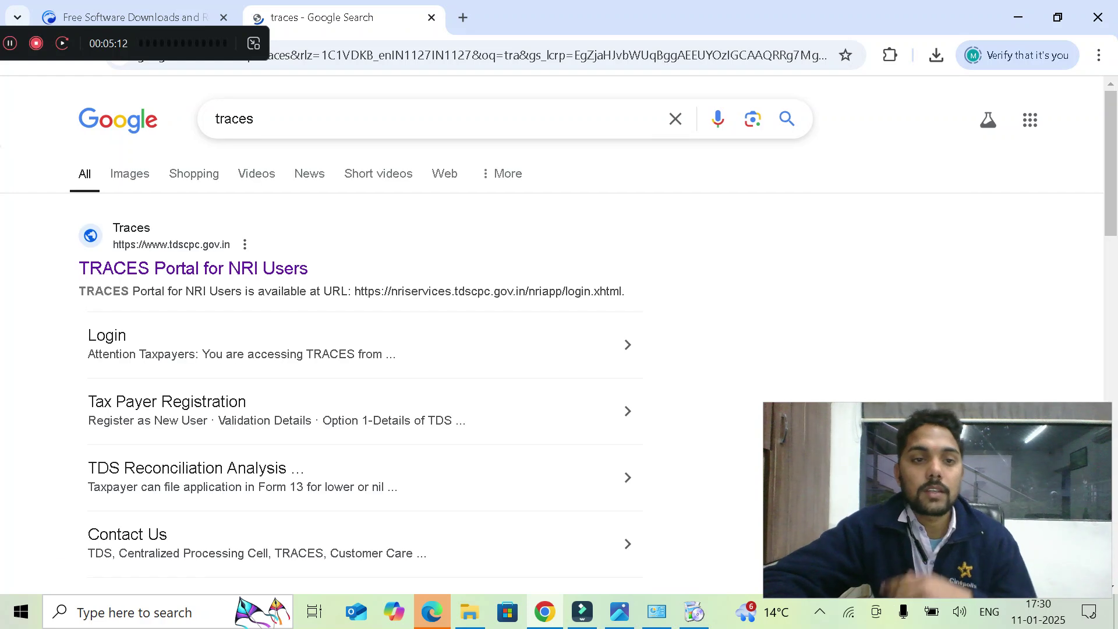
{"action": "left_click", "coordinate": [192, 268]}
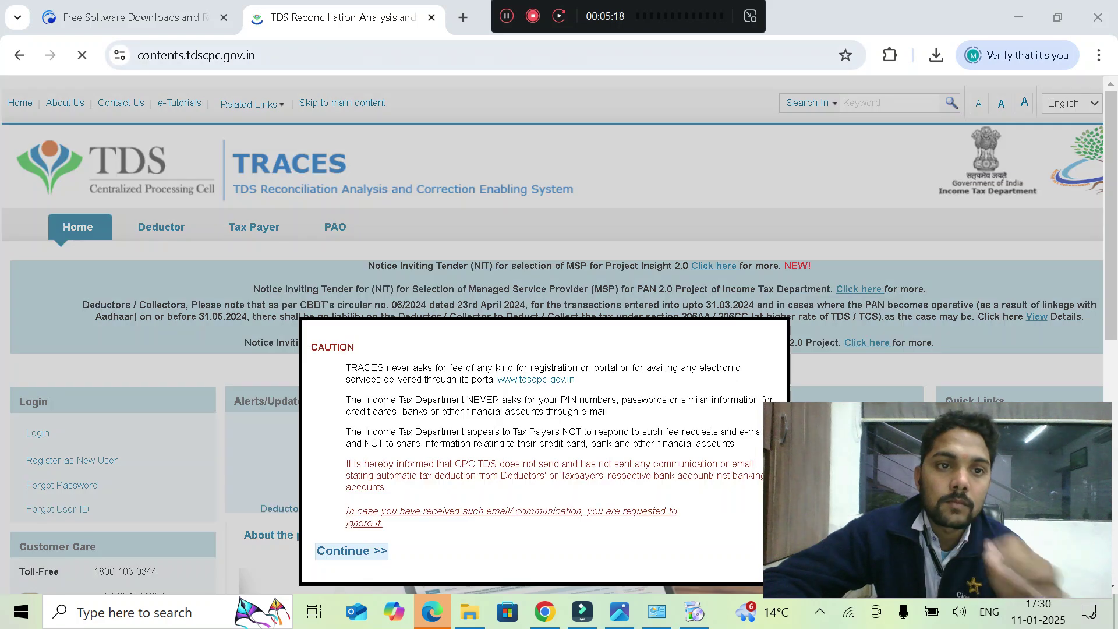
- Dismiss the caution notice on the TRACES home page and open the Deductor login page
{"action": "left_click", "coordinate": [233, 55]}
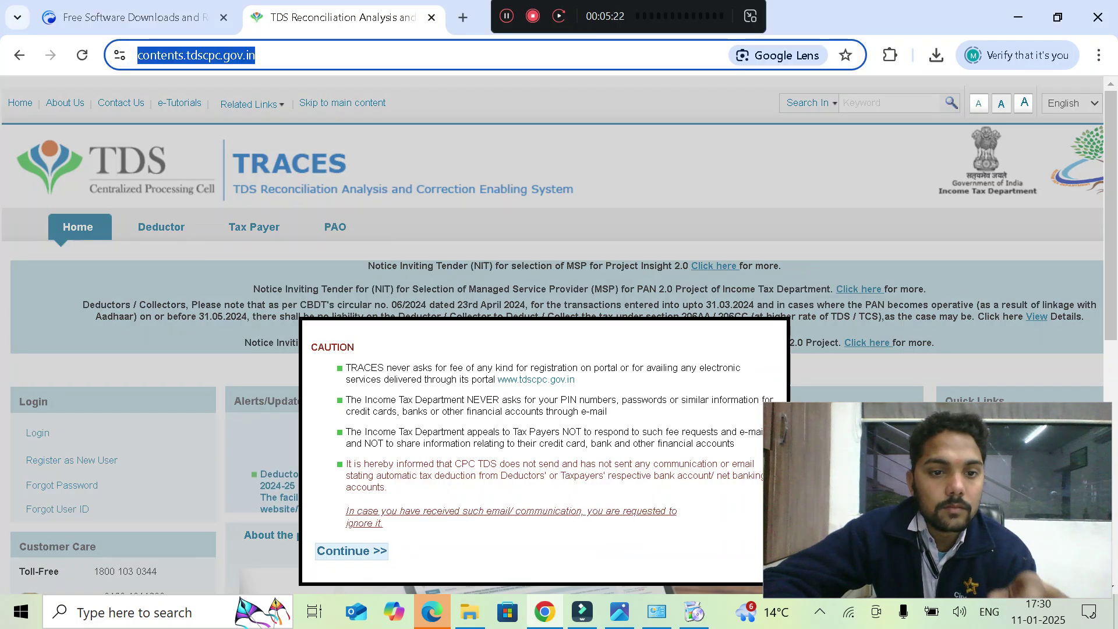
{"action": "left_click", "coordinate": [351, 551]}
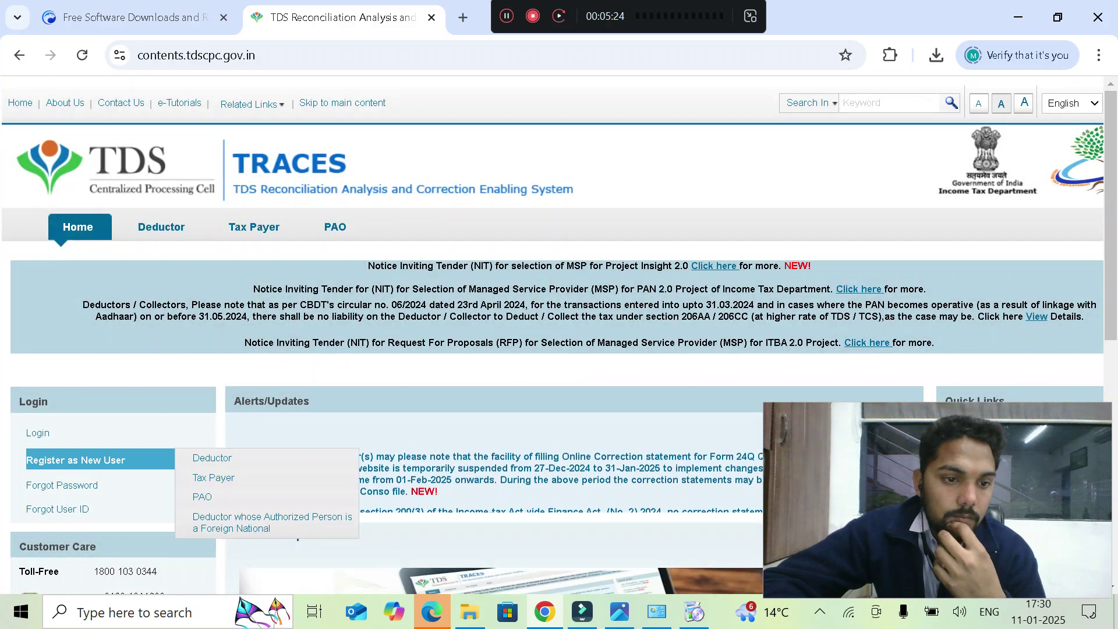
{"action": "mouse_move", "coordinate": [58, 433]}
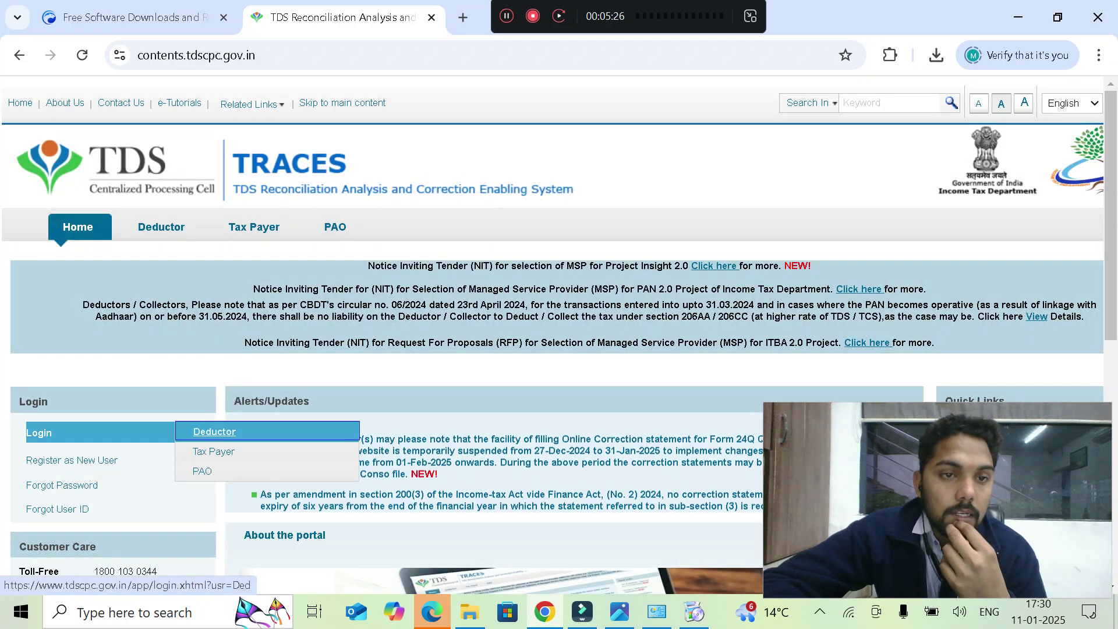
{"action": "left_click", "coordinate": [214, 432]}
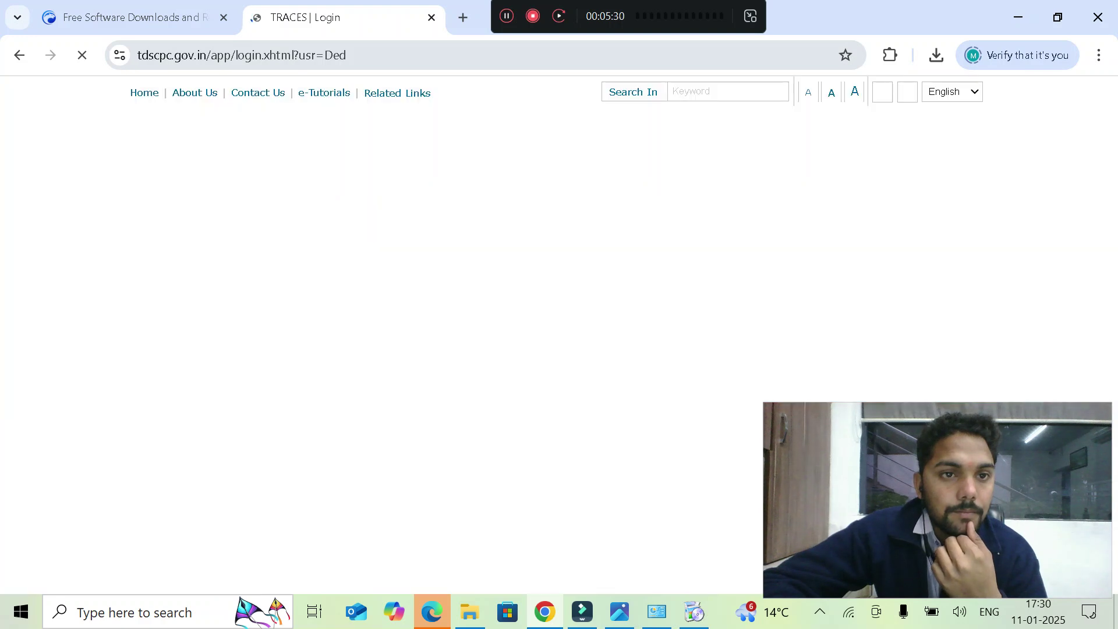
{"action": "left_click", "coordinate": [276, 55]}
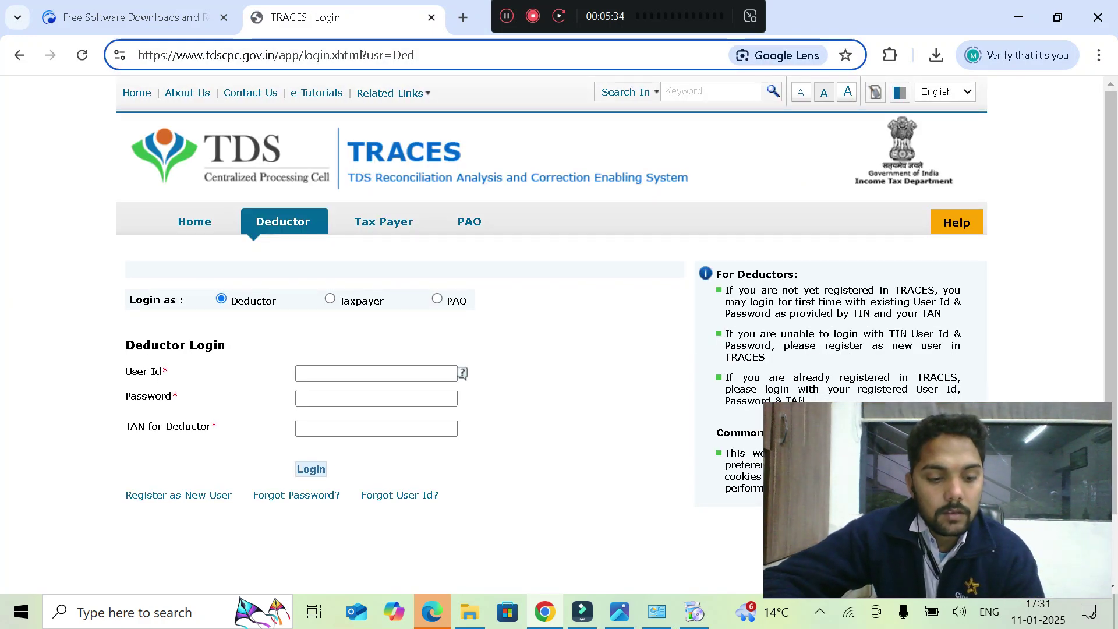
{"action": "key", "text": "ctrl+shift+Left"}
{"action": "key", "text": "ctrl+shift+Left"}
{"action": "key", "text": "ctrl+shift+Left"}
{"action": "key", "text": "ctrl+shift+Left"}
{"action": "key", "text": "ctrl+shift+Left"}
{"action": "key", "text": "ctrl+c"}
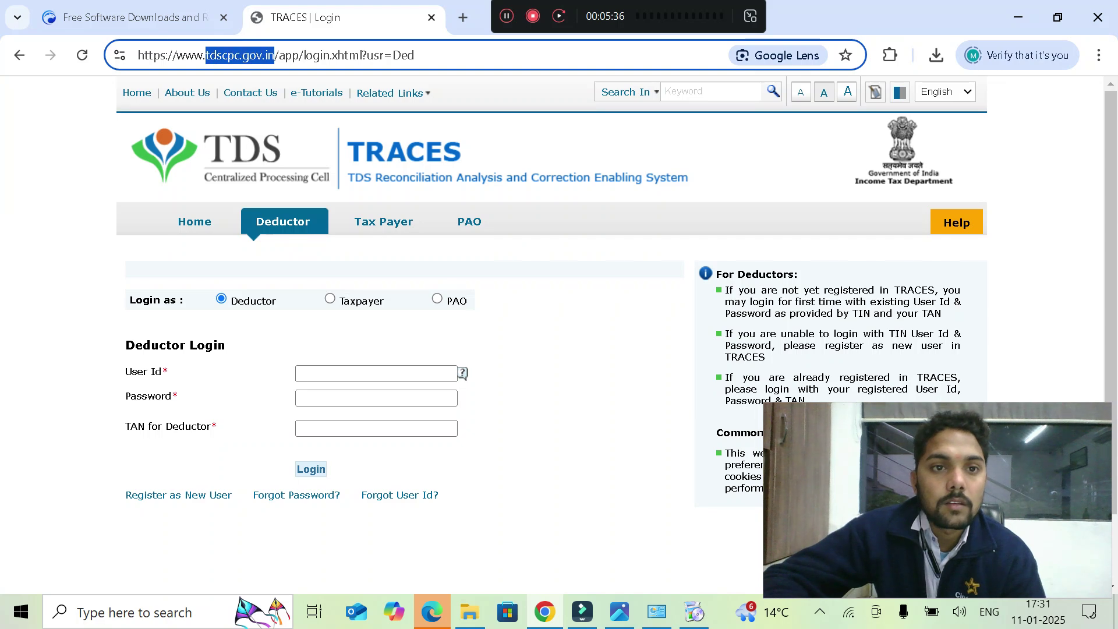
{"action": "key", "text": "alt+Tab"}
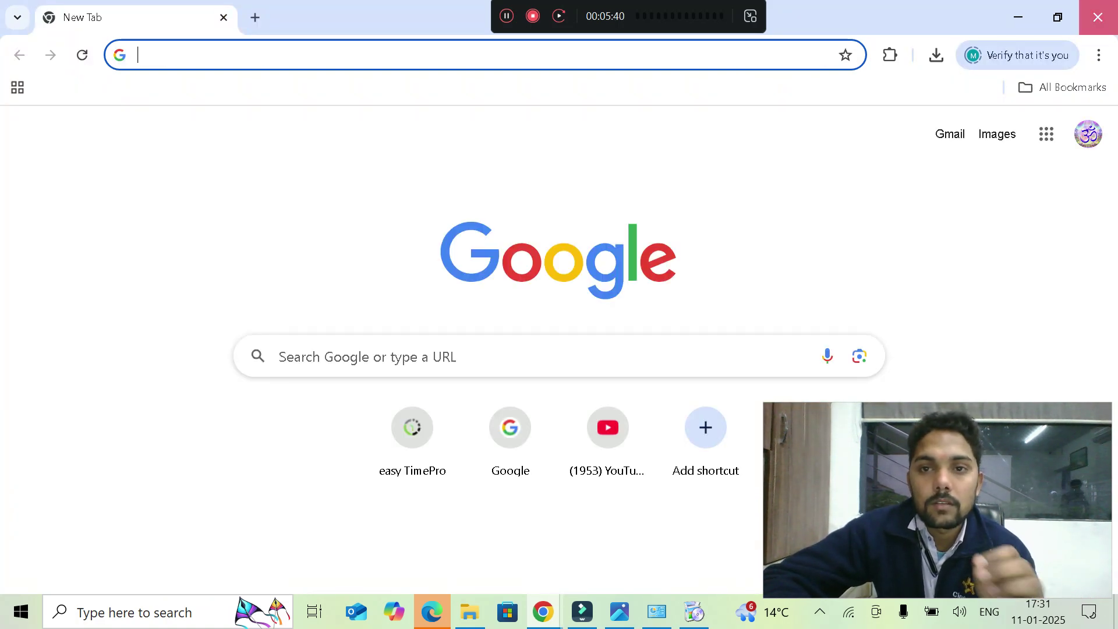
{"action": "key", "text": "alt+Tab"}
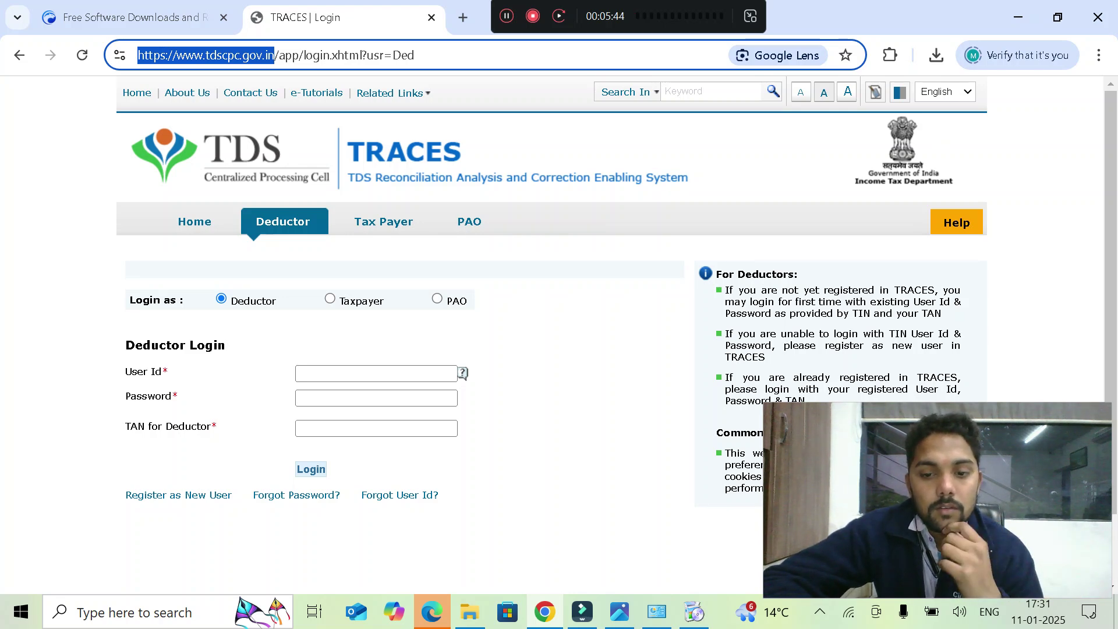
- Switch to Control Panel, show all its items and open the security settings of Java (32-bit)
{"action": "left_click", "coordinate": [657, 612]}
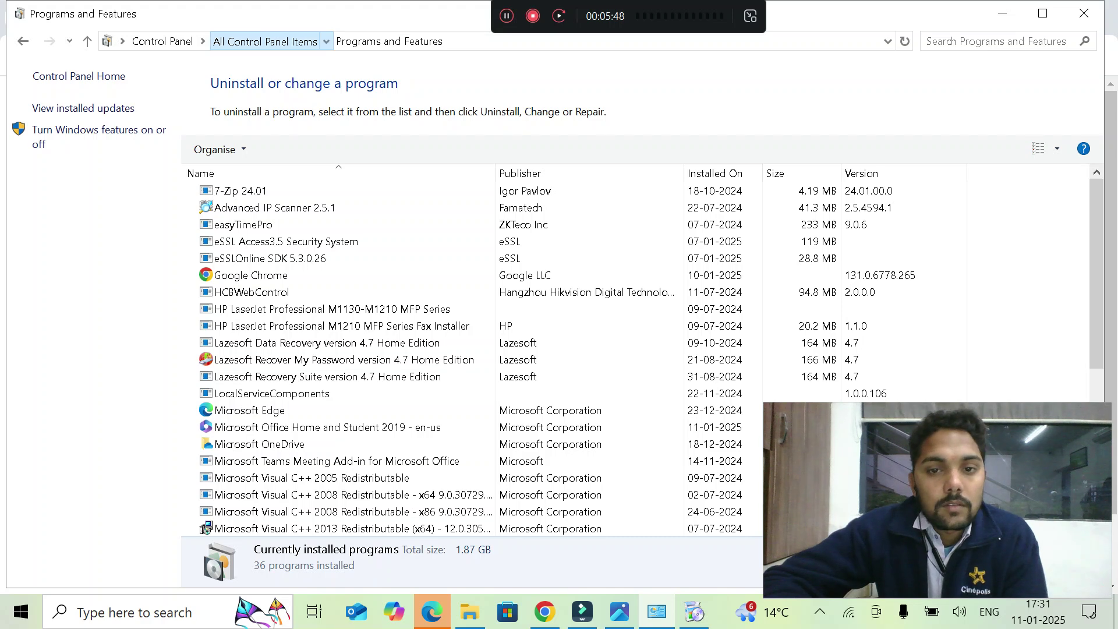
{"action": "left_click", "coordinate": [264, 41]}
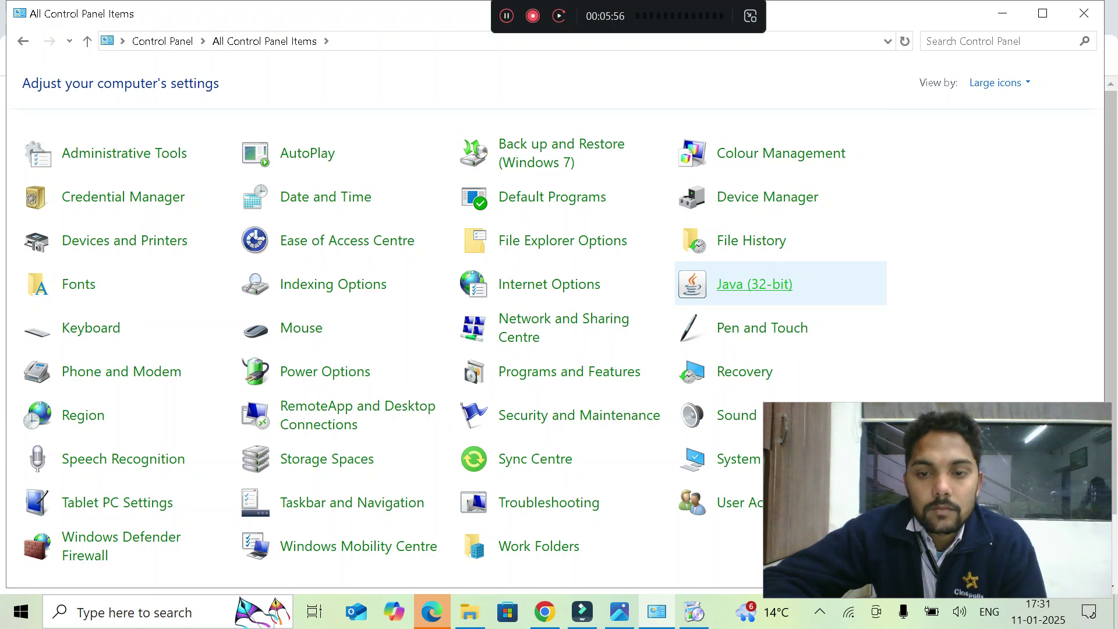
{"action": "left_click", "coordinate": [755, 284]}
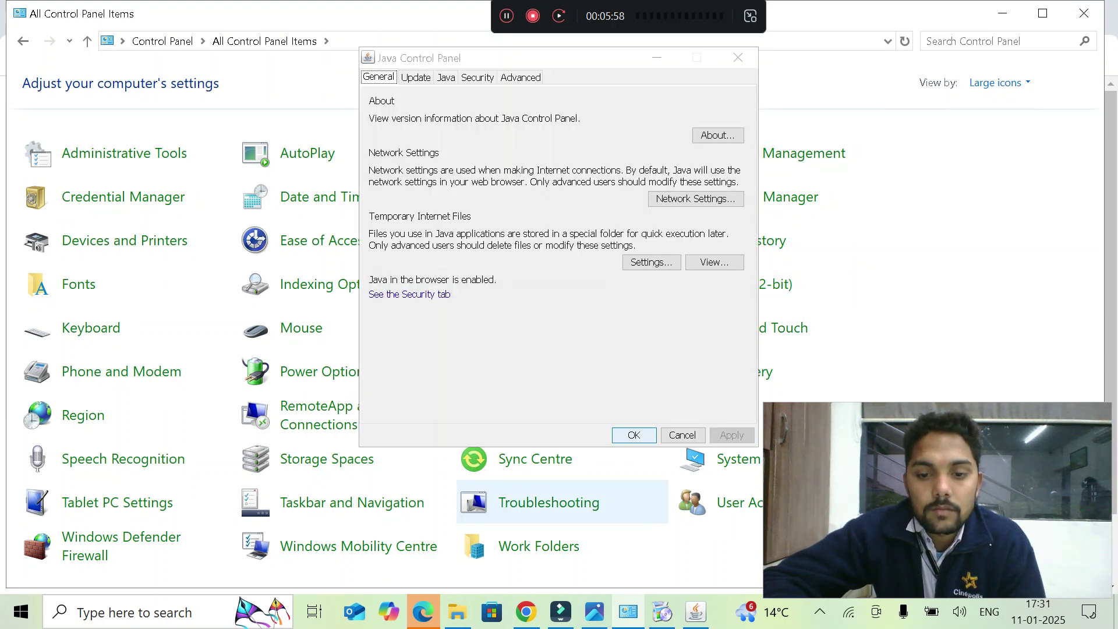
{"action": "left_click", "coordinate": [478, 77]}
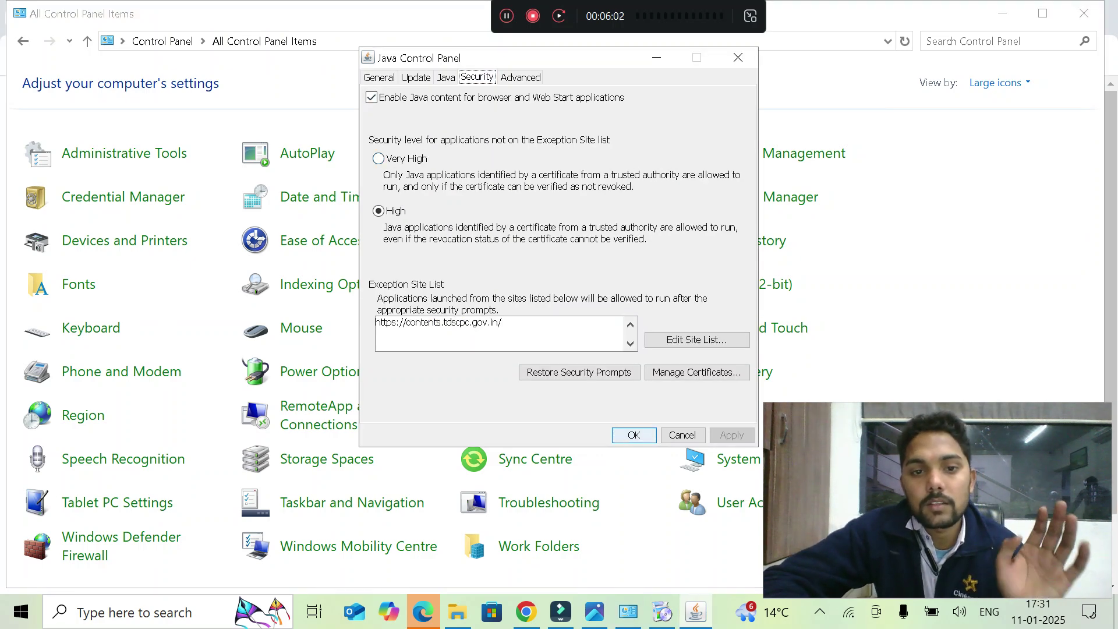
{"action": "left_click", "coordinate": [697, 340]}
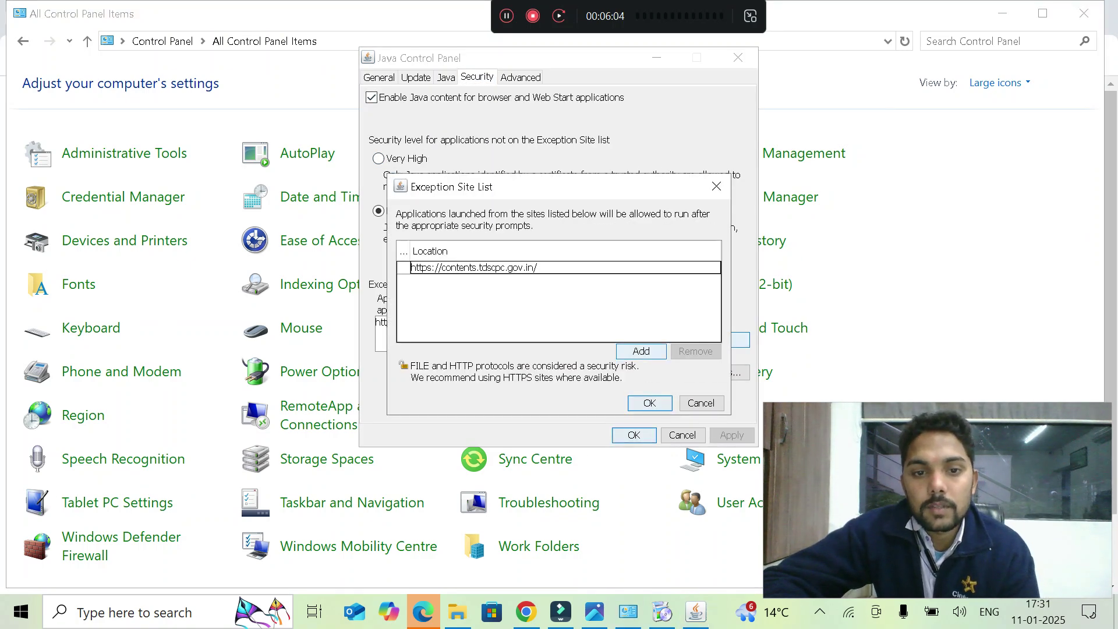
{"action": "left_click", "coordinate": [641, 351]}
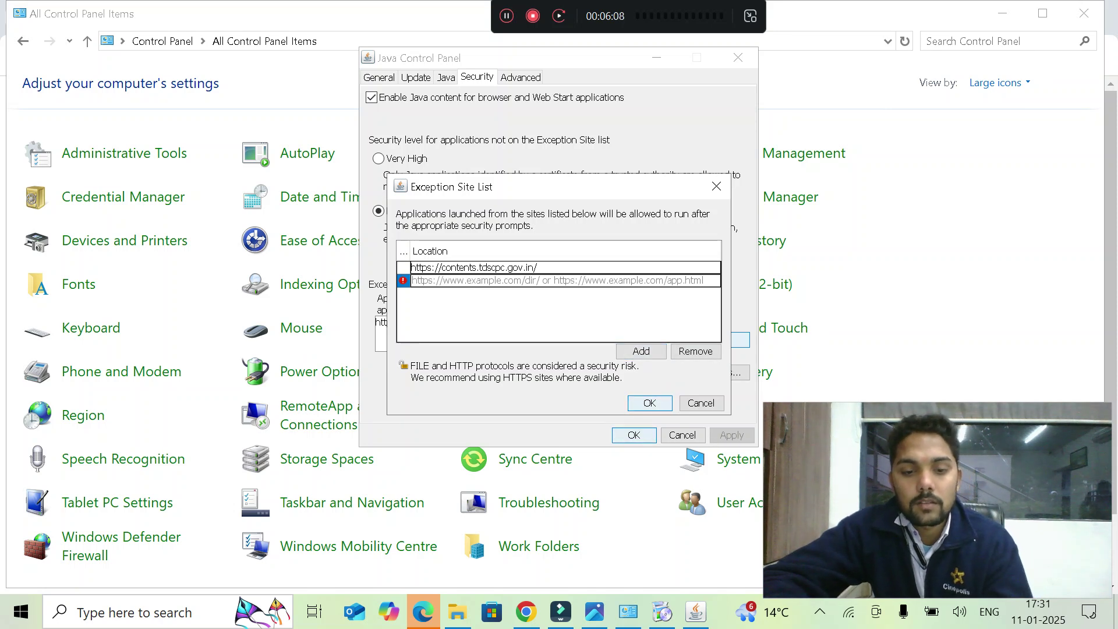
{"action": "key", "text": "ctrl+v"}
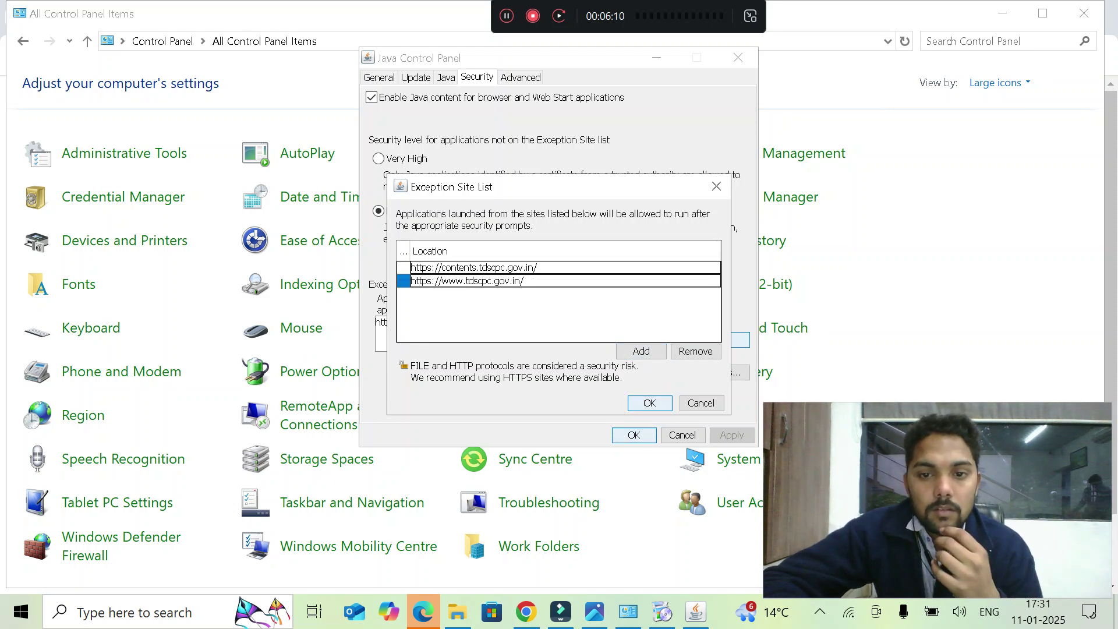
{"action": "left_click", "coordinate": [649, 403]}
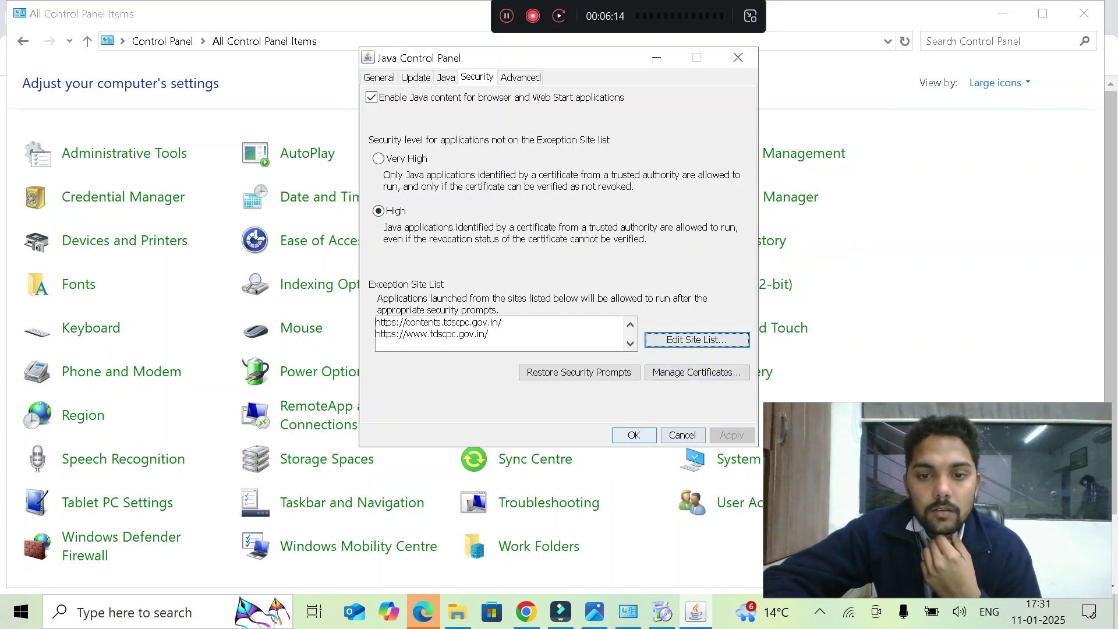
{"action": "left_click", "coordinate": [633, 435]}
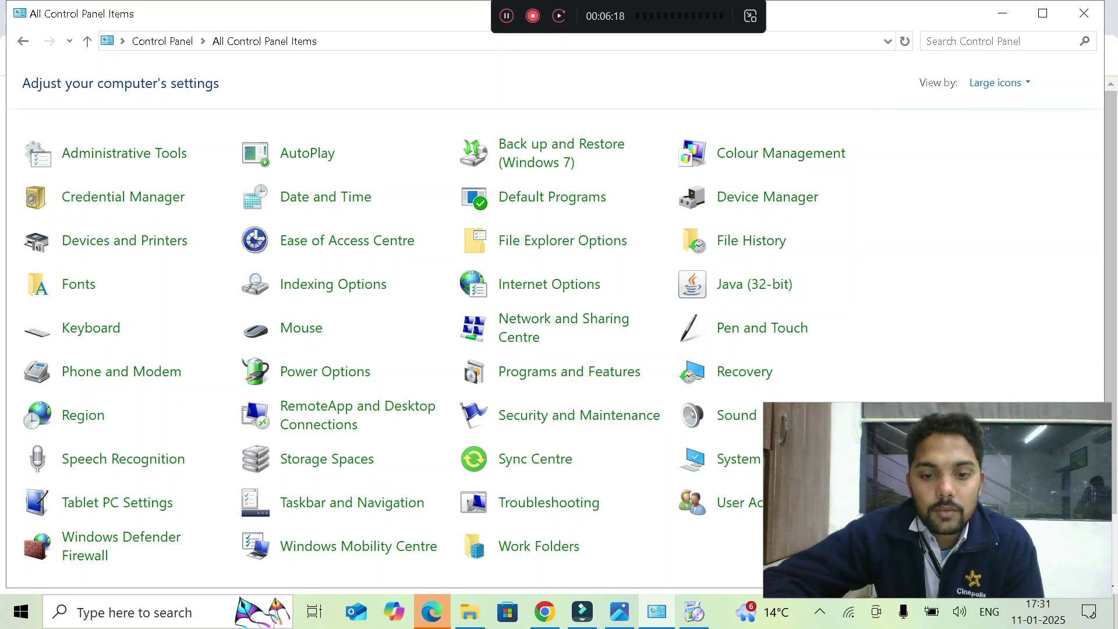
- Switch back to Chrome and open the browser's settings in a new tab
{"action": "left_click", "coordinate": [544, 611]}
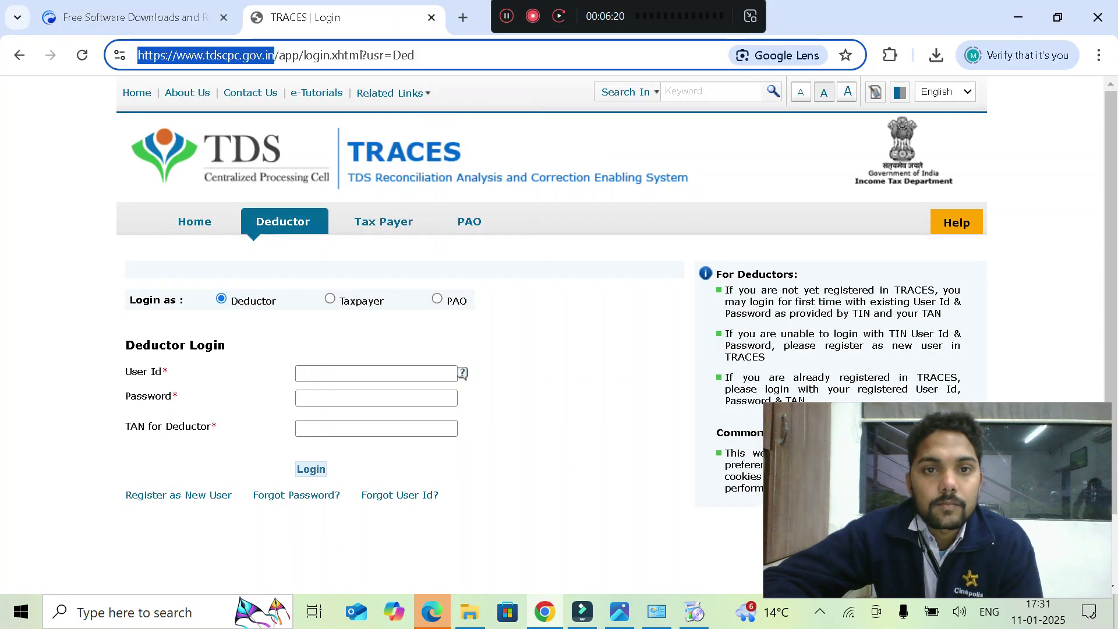
{"action": "key", "text": "ctrl+t"}
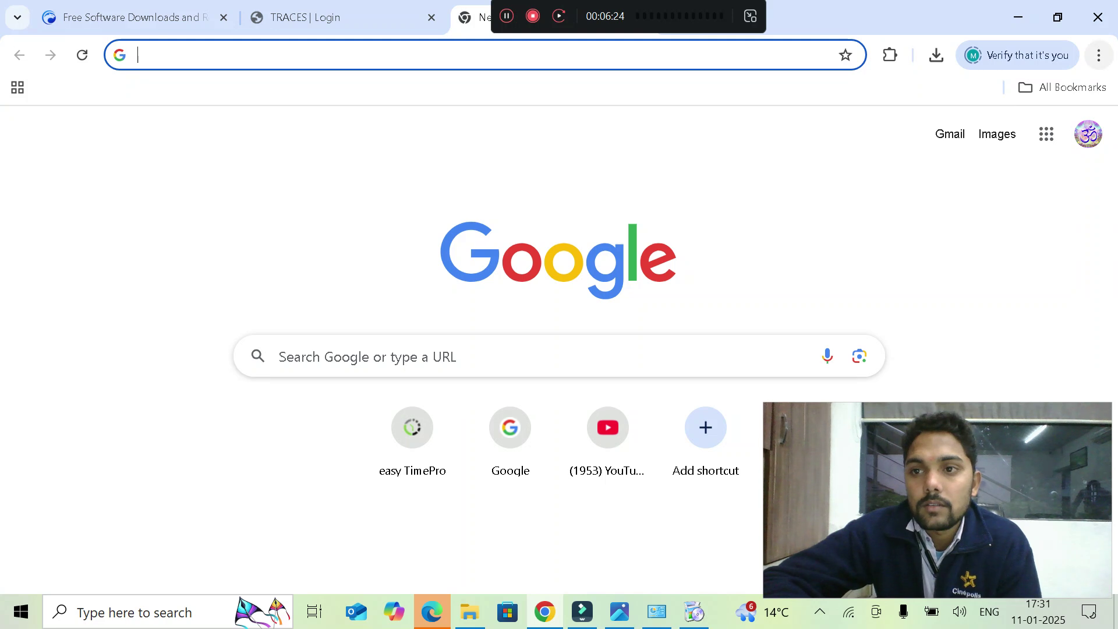
{"action": "key", "text": "alt+f"}
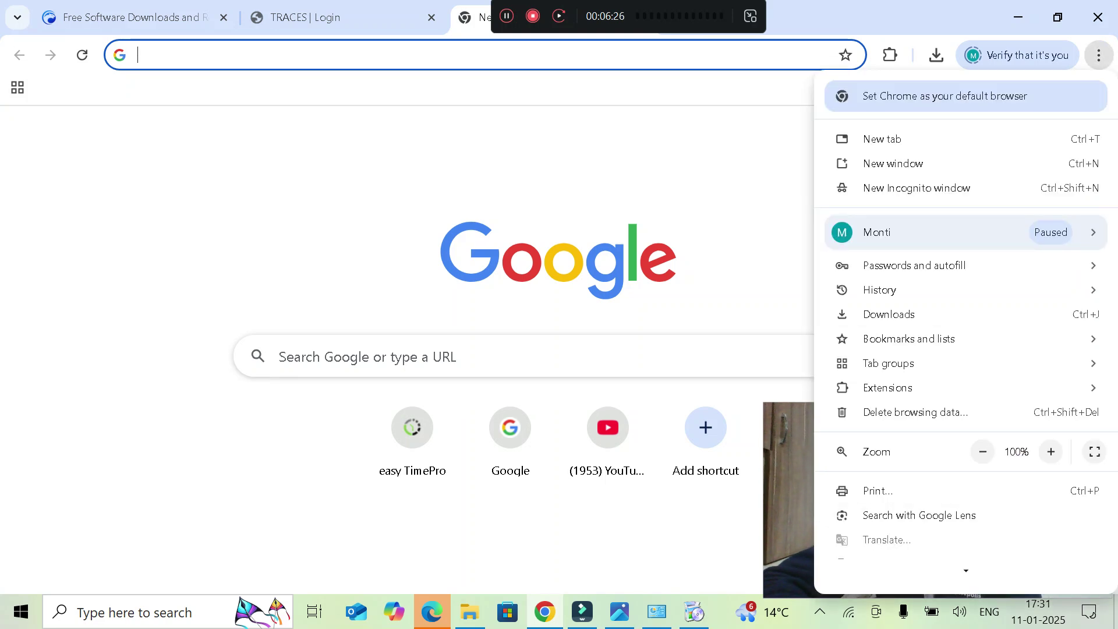
{"action": "scroll", "coordinate": [967, 326], "scroll_direction": "down", "scroll_amount": 1}
{"action": "scroll", "coordinate": [966, 570], "scroll_direction": "down", "scroll_amount": 3}
{"action": "left_click", "coordinate": [883, 546]}
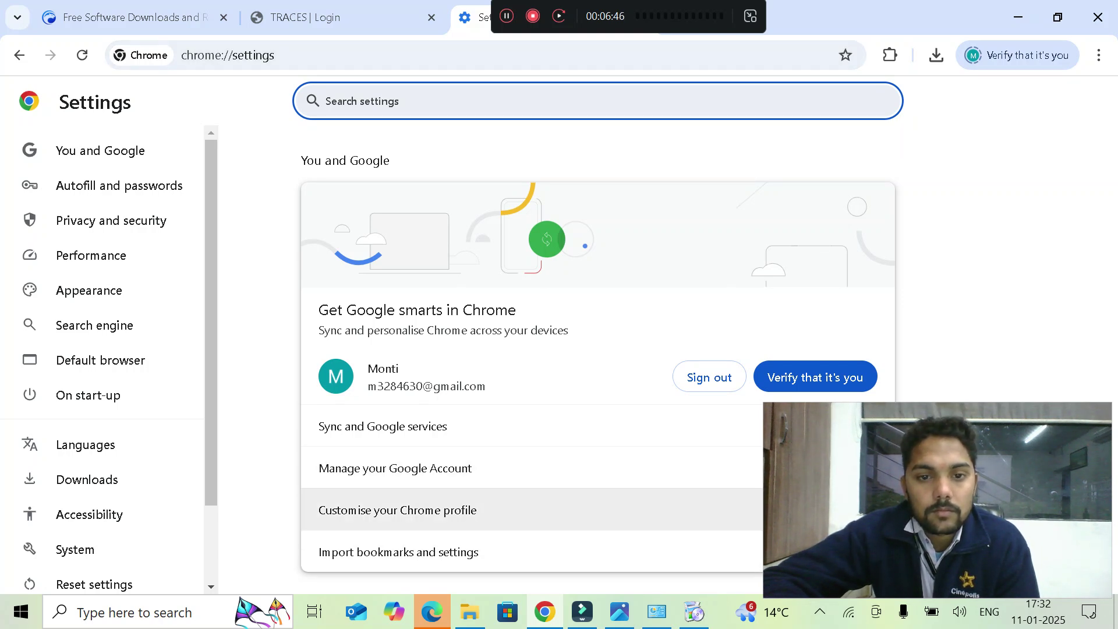
- Open the JavaScript permission page within the site settings of Privacy and security
{"action": "left_click", "coordinate": [111, 220]}
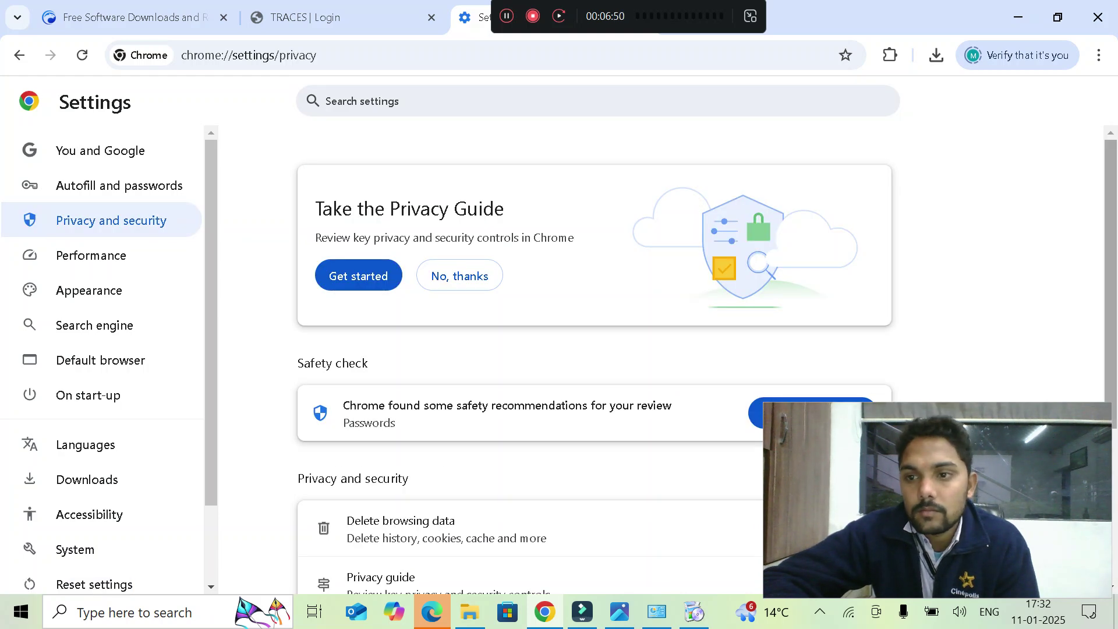
{"action": "scroll", "coordinate": [594, 367], "scroll_direction": "down", "scroll_amount": 2}
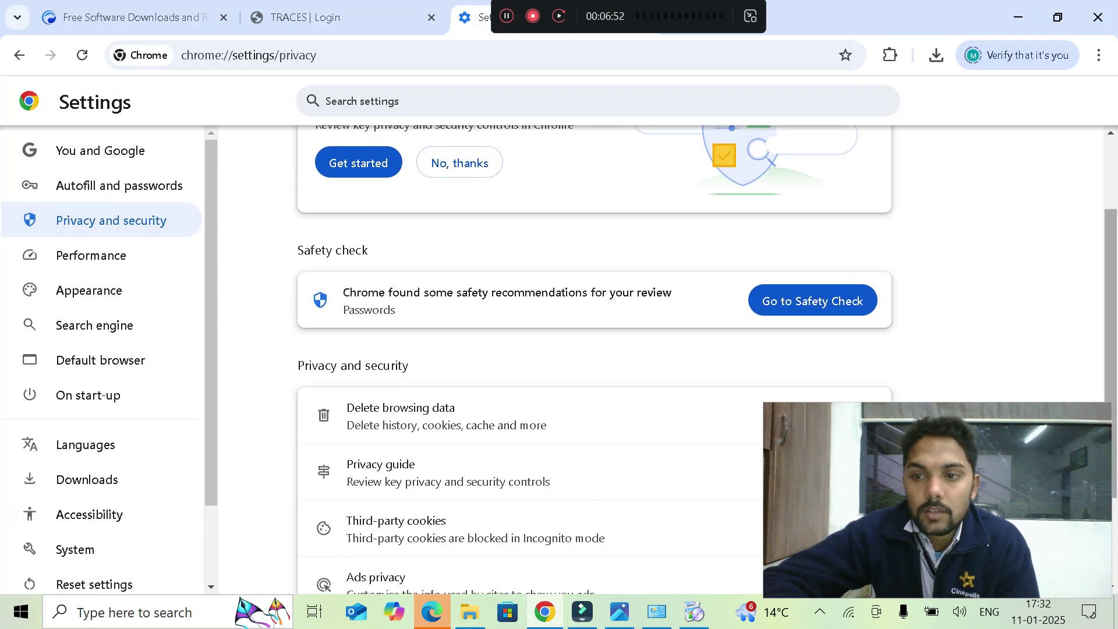
{"action": "scroll", "coordinate": [594, 559], "scroll_direction": "down", "scroll_amount": 2}
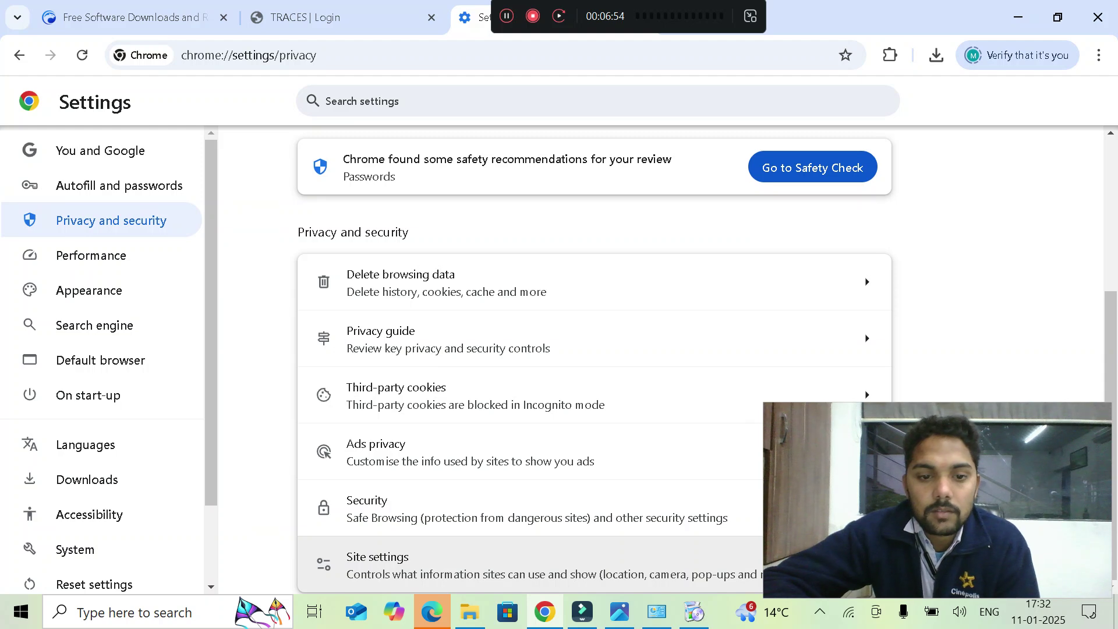
{"action": "left_click", "coordinate": [594, 562]}
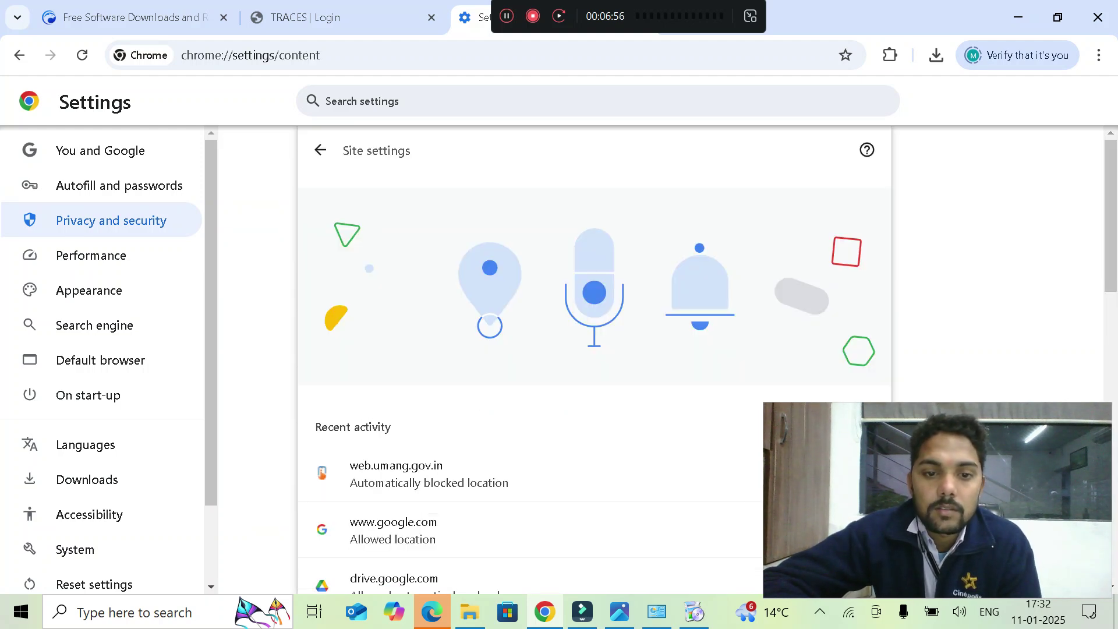
{"action": "scroll", "coordinate": [594, 355], "scroll_direction": "down", "scroll_amount": 8}
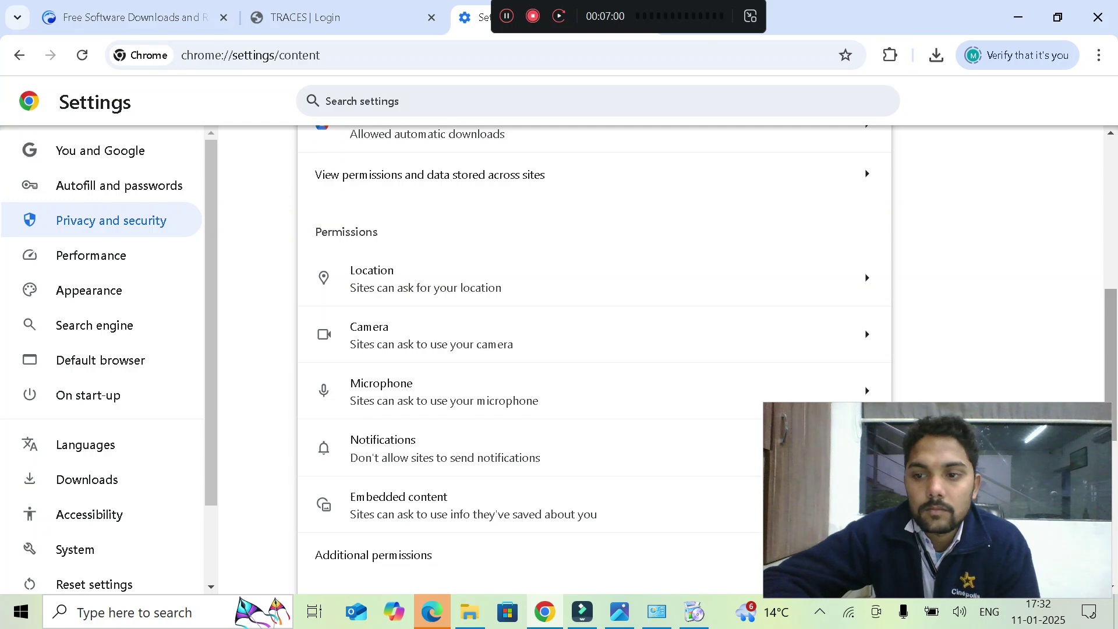
{"action": "scroll", "coordinate": [594, 355], "scroll_direction": "down", "scroll_amount": 6}
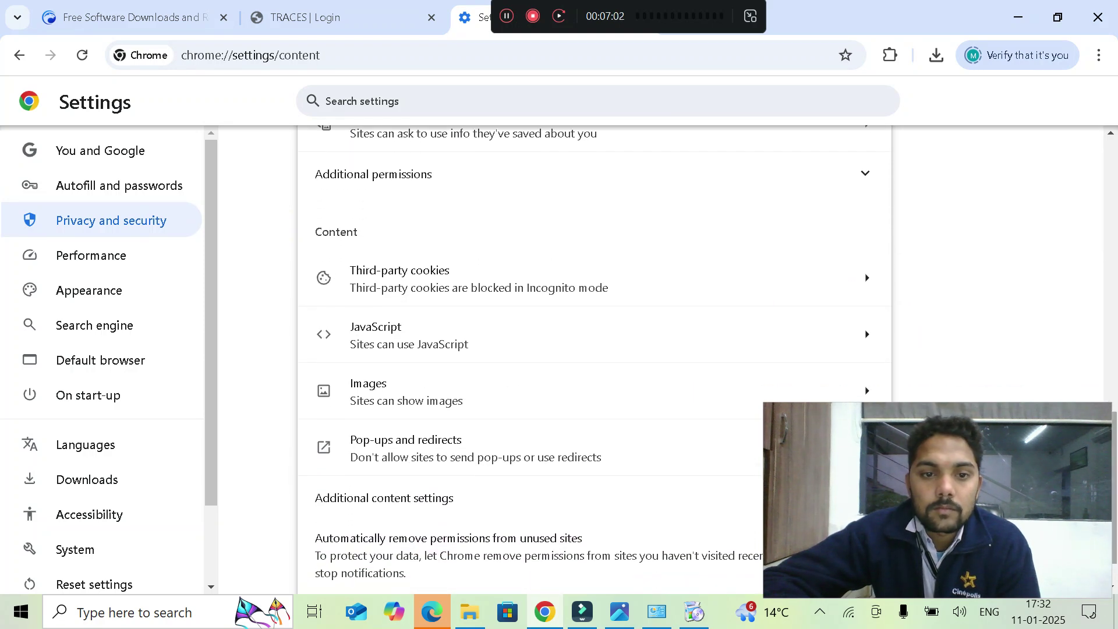
{"action": "left_click", "coordinate": [582, 335]}
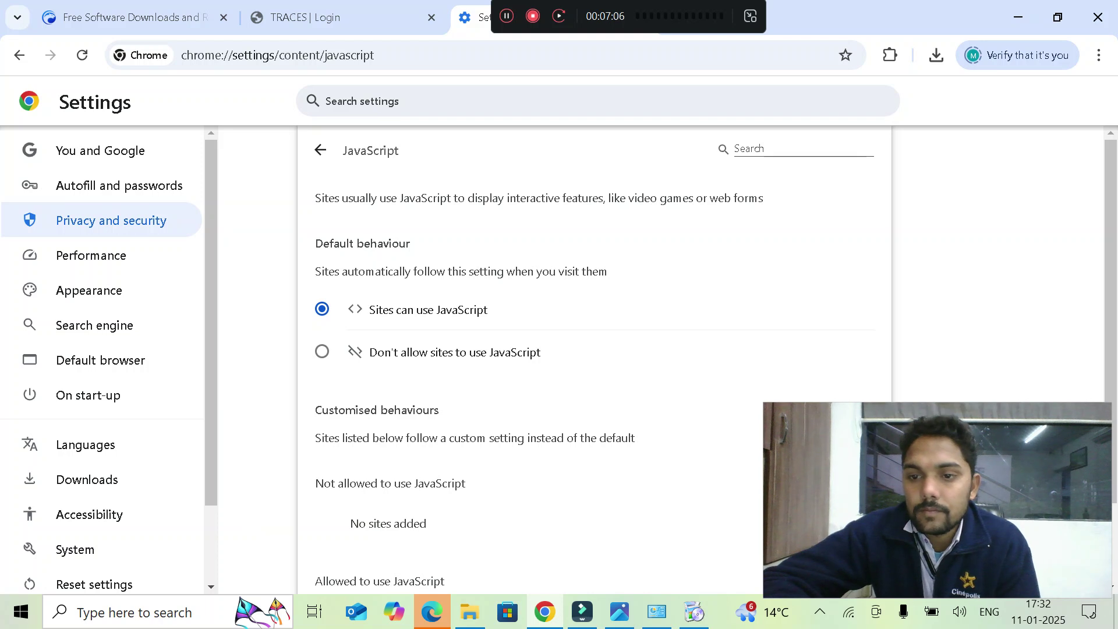
{"action": "scroll", "coordinate": [594, 362], "scroll_direction": "down", "scroll_amount": 2}
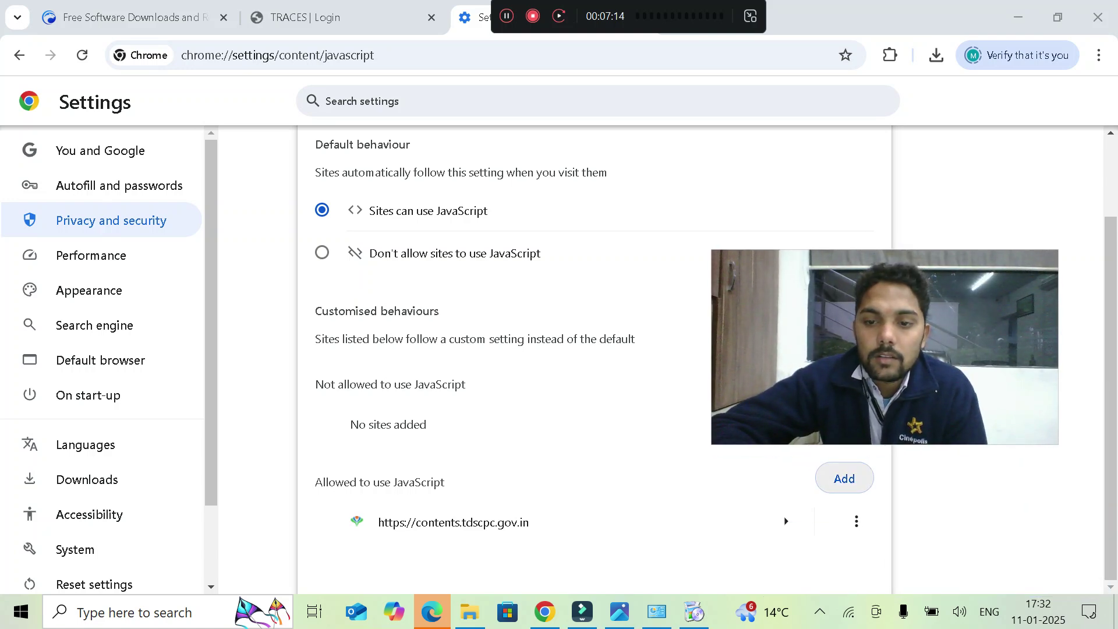
{"action": "left_click", "coordinate": [845, 479]}
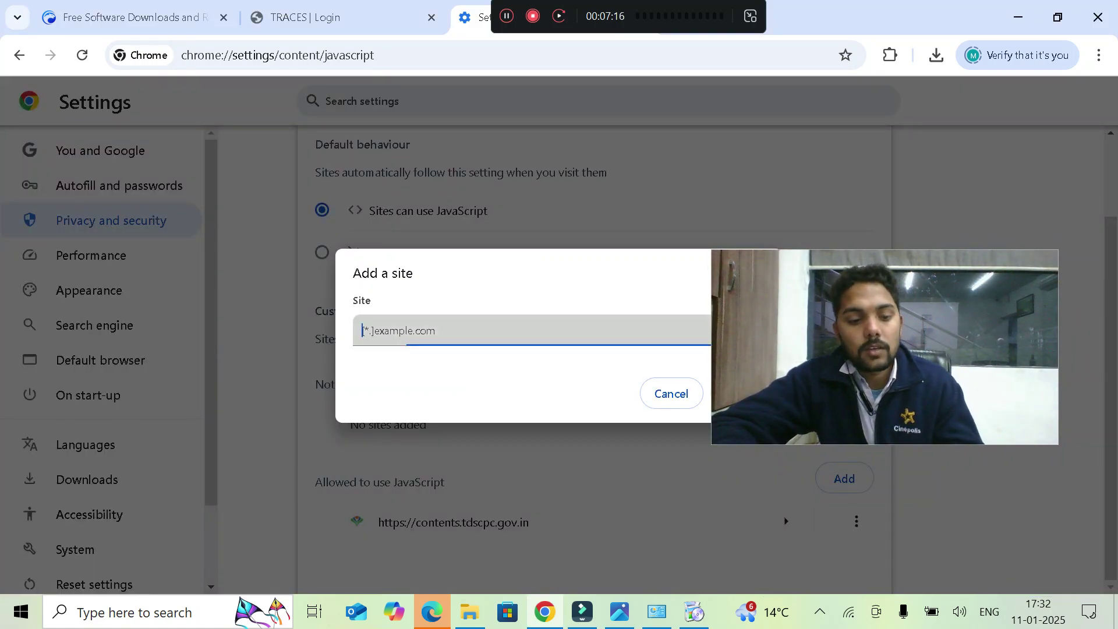
{"action": "type", "text": "https://www.tdscpc.gov.in/"}
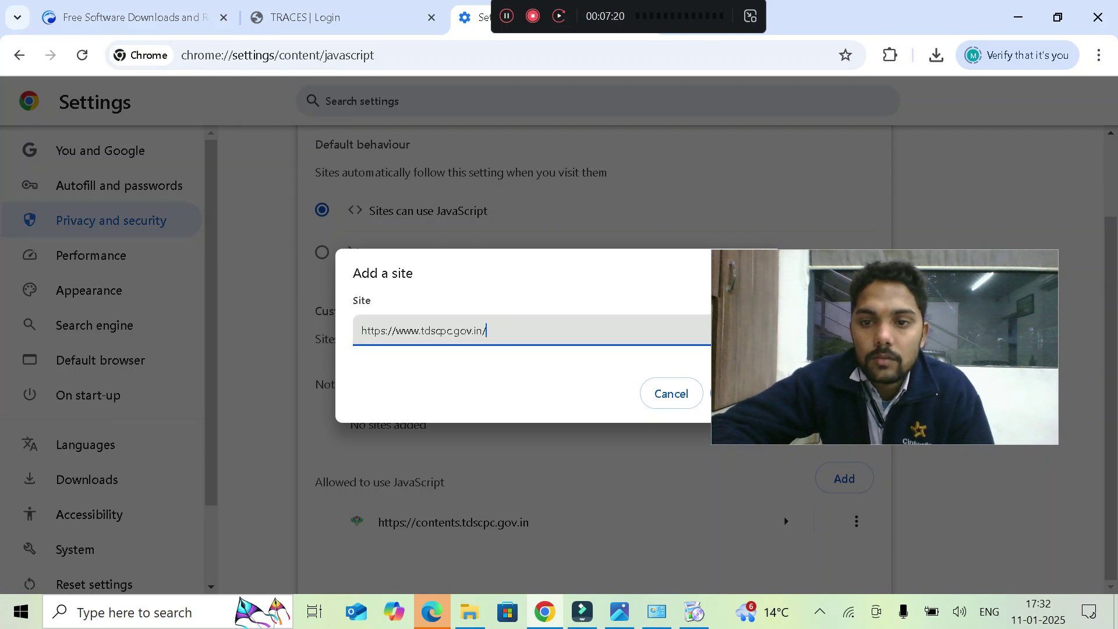
{"action": "left_click_drag", "start_coordinate": [910, 261], "coordinate": [1037, 628]}
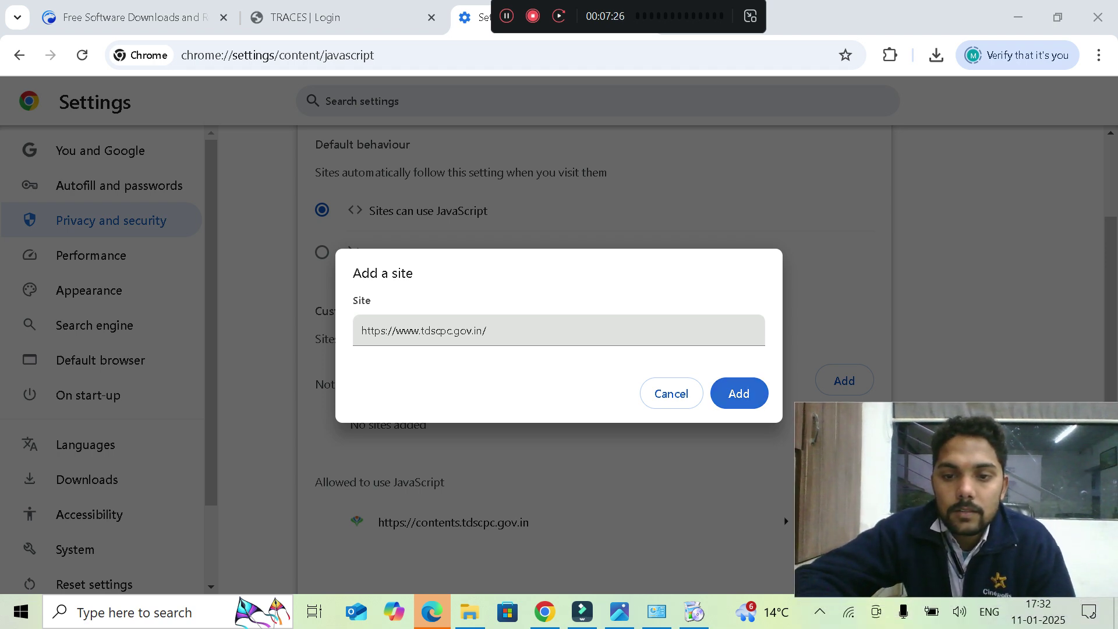
{"action": "key", "text": "Return"}
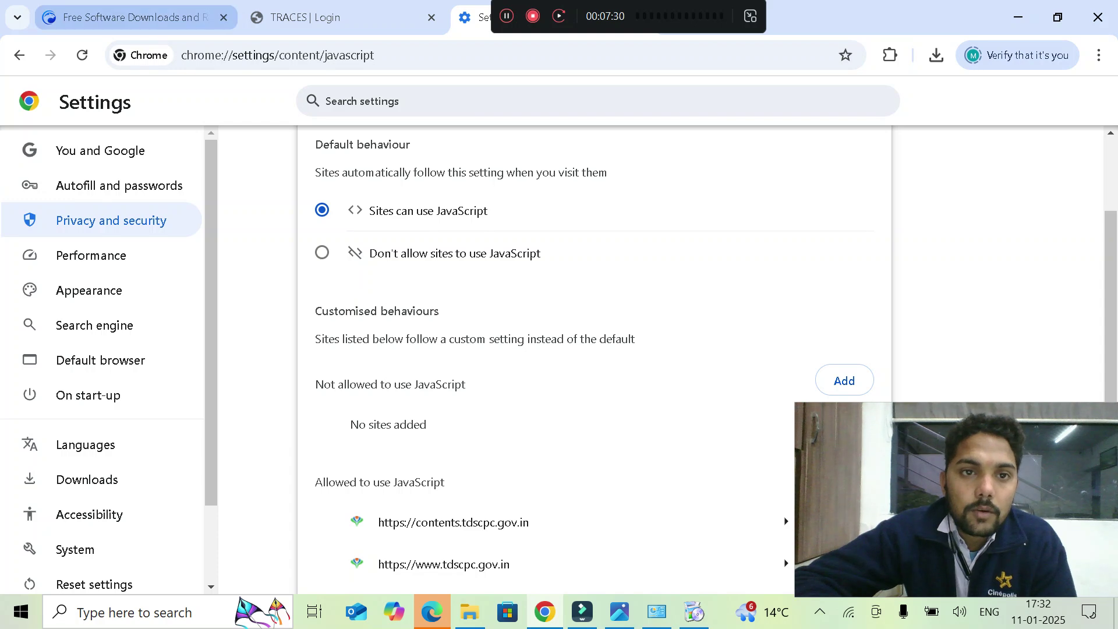
- Return to the TRACES login page and close the open browser windows
{"action": "left_click", "coordinate": [344, 18]}
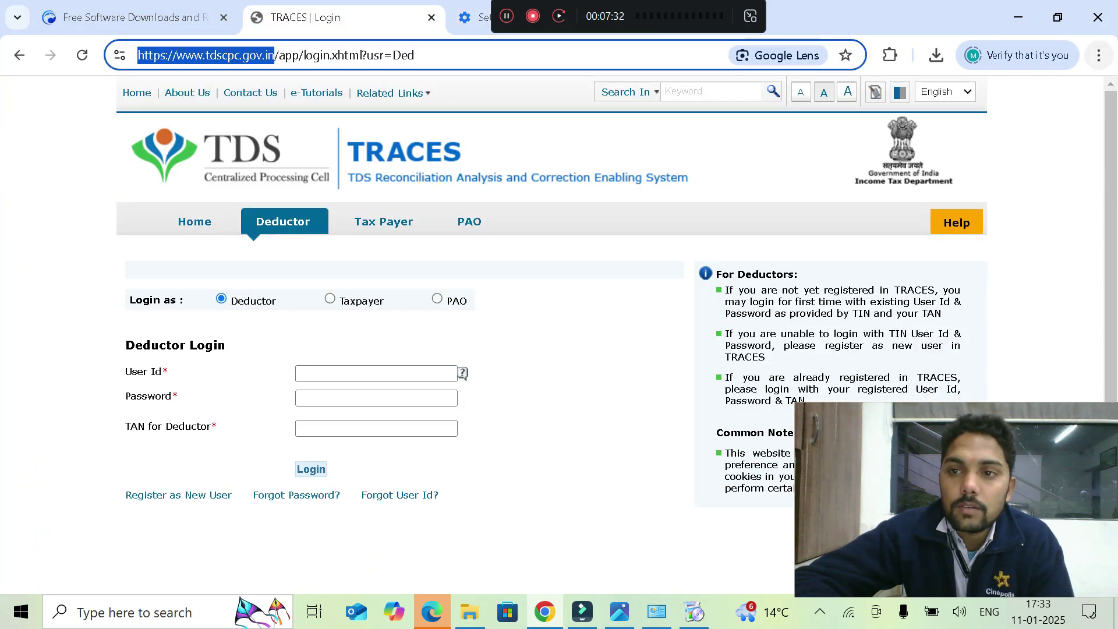
{"action": "left_click", "coordinate": [1098, 16]}
{"action": "left_click", "coordinate": [1098, 16]}
{"action": "left_click", "coordinate": [1098, 17]}
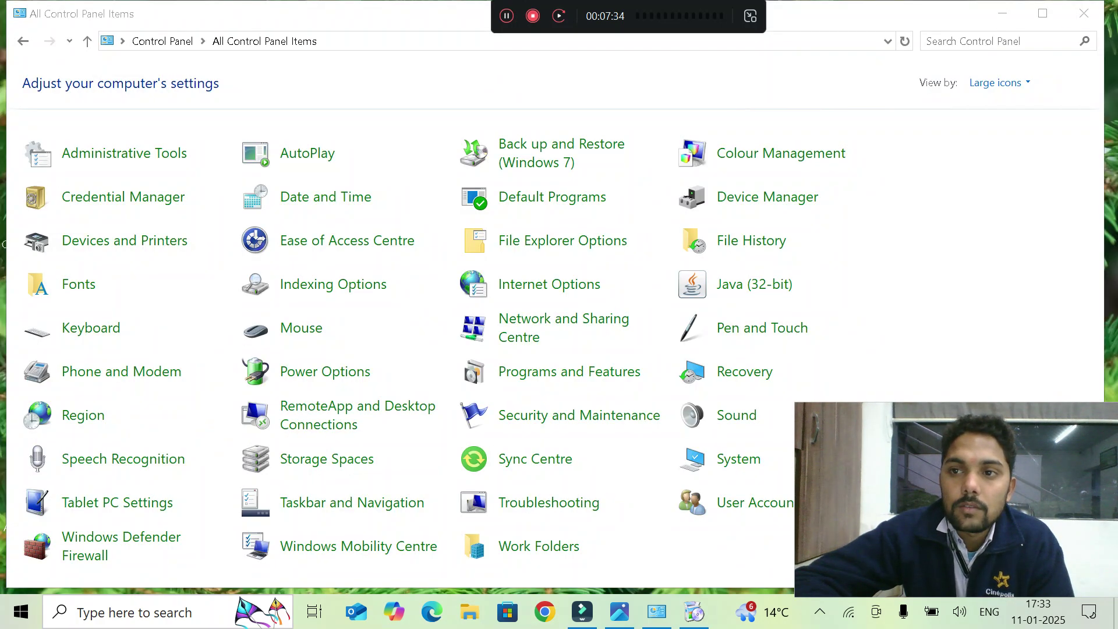
- Close the Control Panel and the Chrome installer message, and refresh the desktop
{"action": "left_click", "coordinate": [1084, 13]}
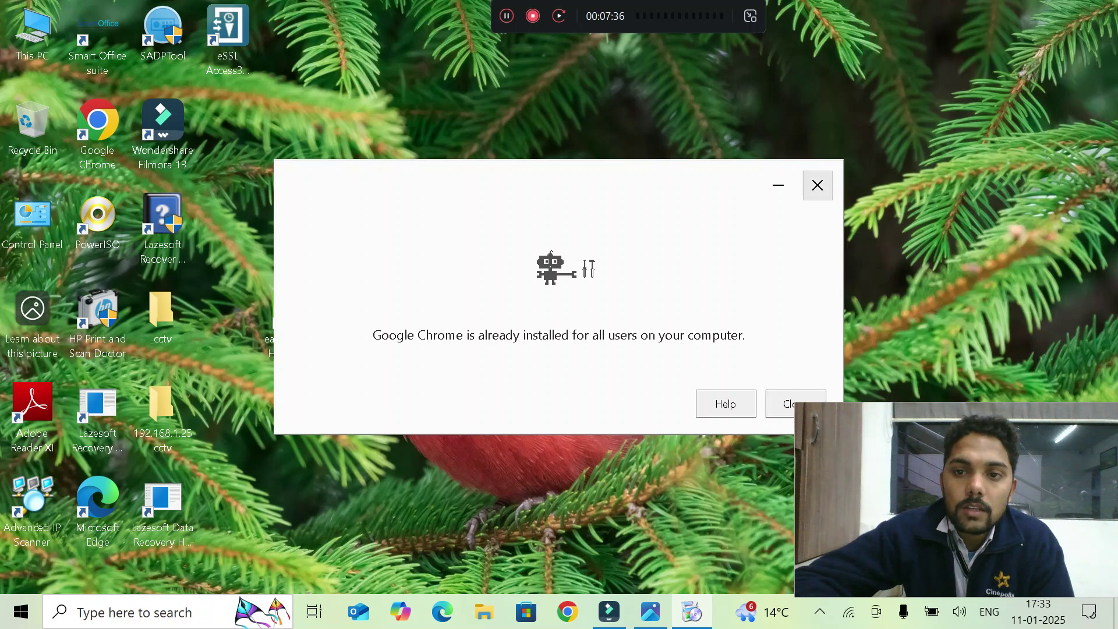
{"action": "left_click", "coordinate": [818, 185]}
{"action": "right_click", "coordinate": [695, 132]}
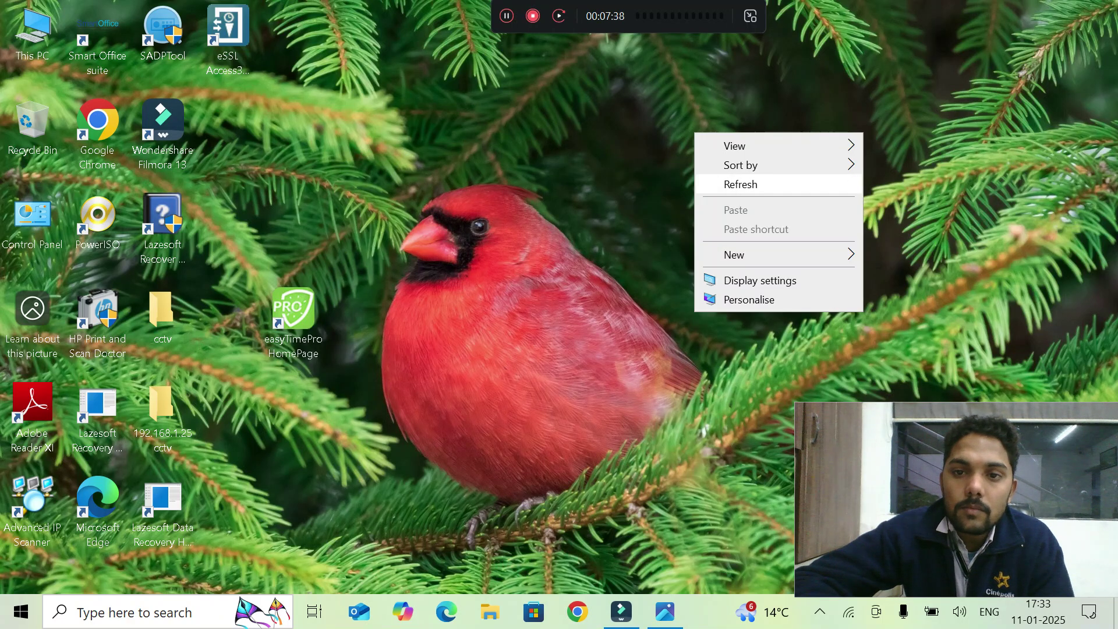
{"action": "left_click", "coordinate": [722, 184]}
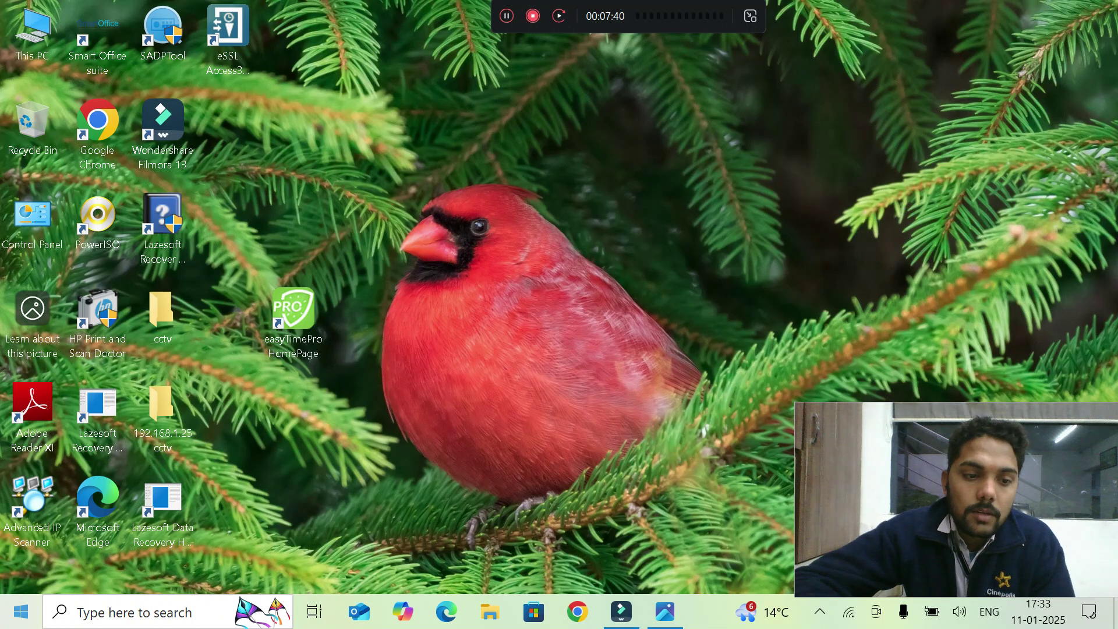
{"action": "left_click", "coordinate": [21, 611]}
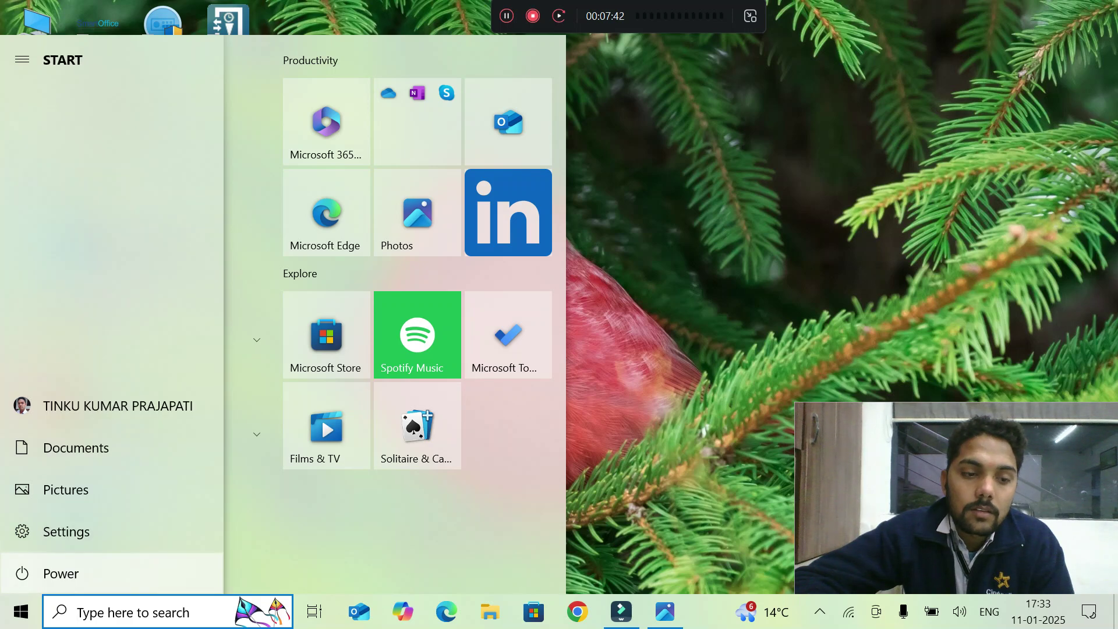
{"action": "left_click", "coordinate": [22, 574]}
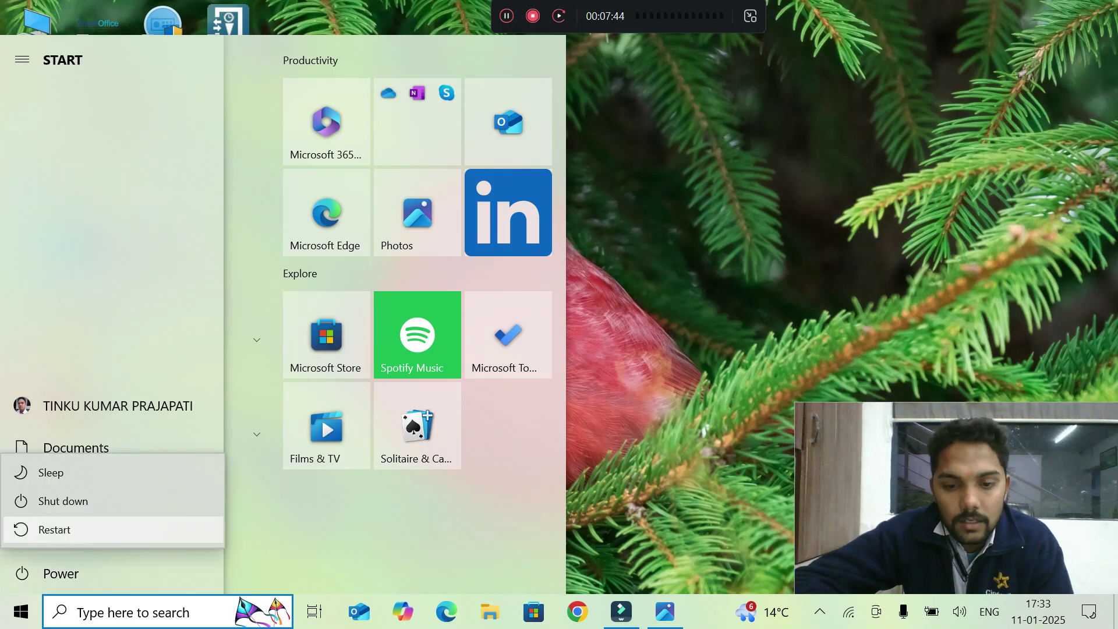
{"action": "key", "text": "Escape"}
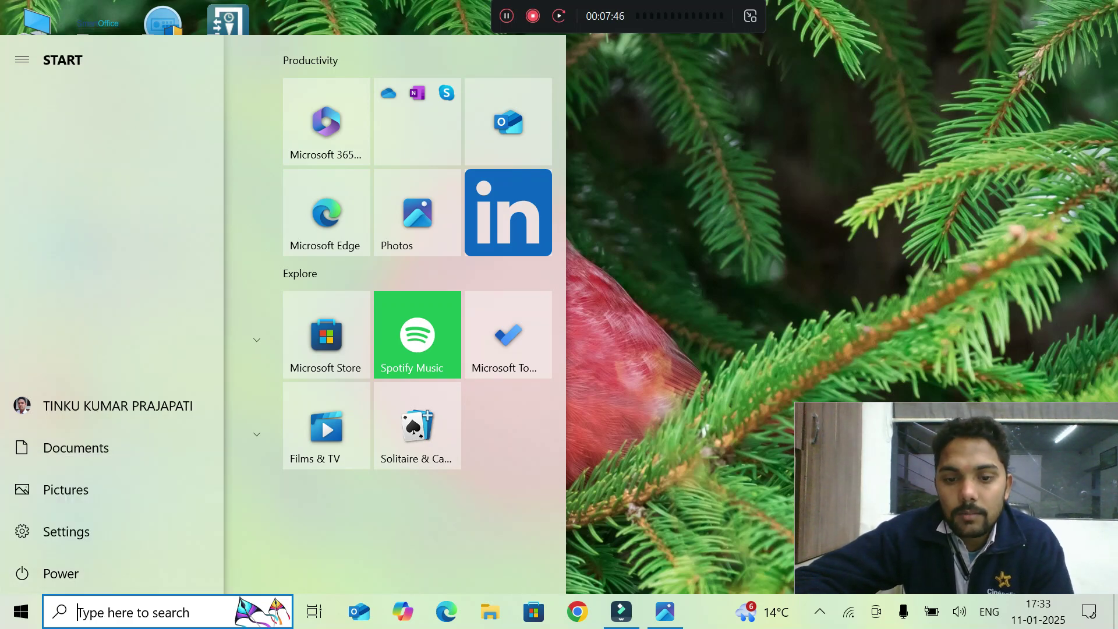
- Open a Chrome window and show the drives of This PC in File Explorer
{"action": "left_click", "coordinate": [578, 611]}
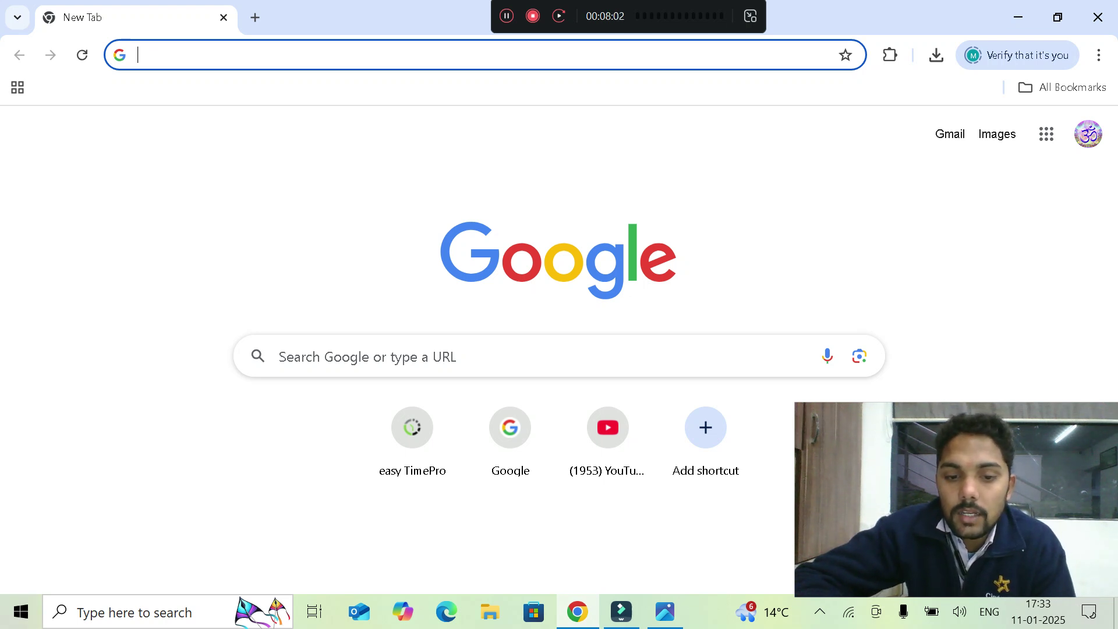
{"action": "left_click", "coordinate": [491, 612]}
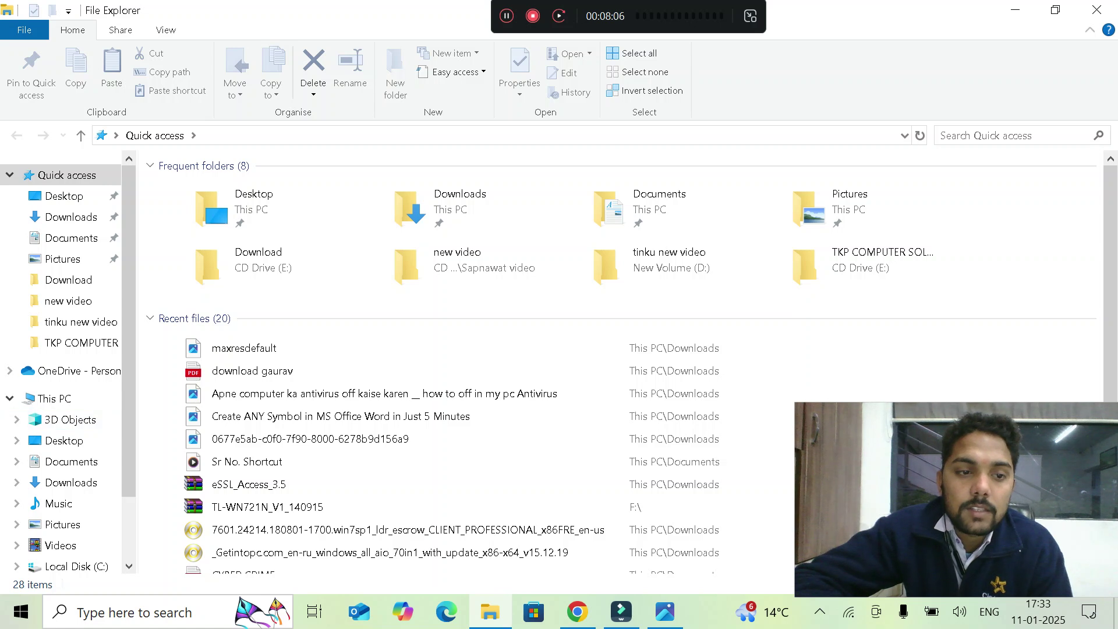
{"action": "left_click", "coordinate": [54, 399]}
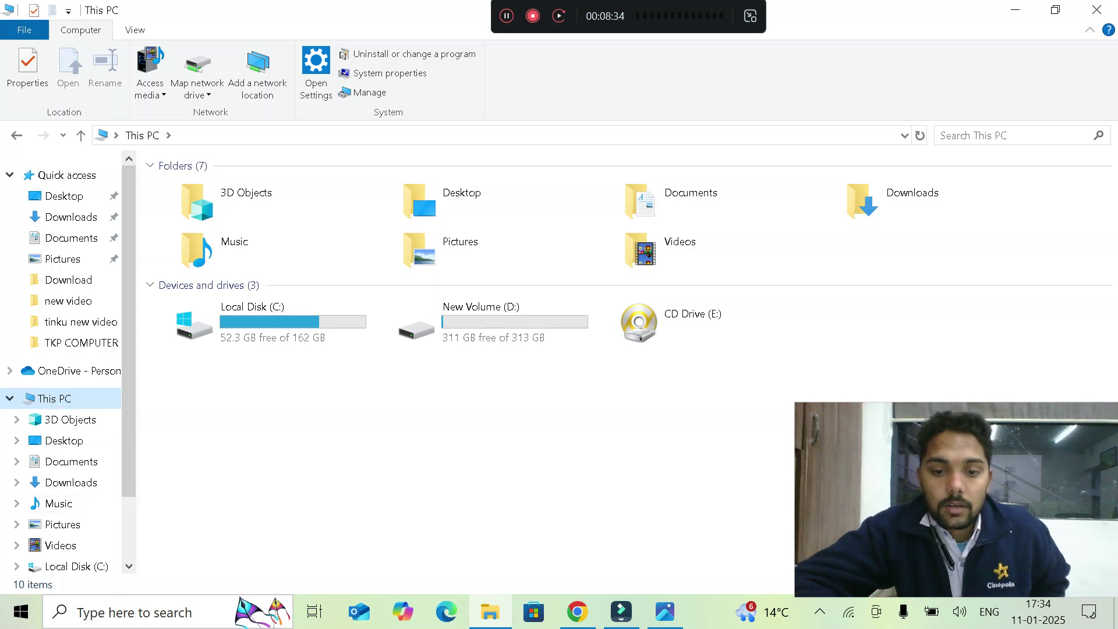
- Switch back to Chrome, search Google for traces and open the TRACES portal at tdscpc.gov.in
{"action": "left_click", "coordinate": [577, 611]}
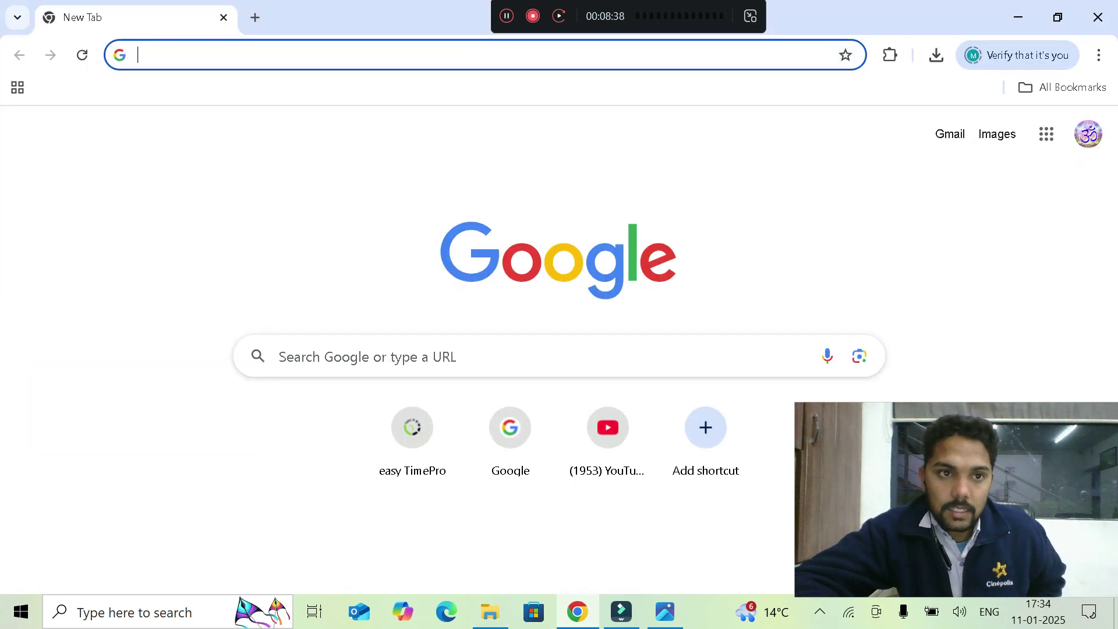
{"action": "type", "text": "traces"}
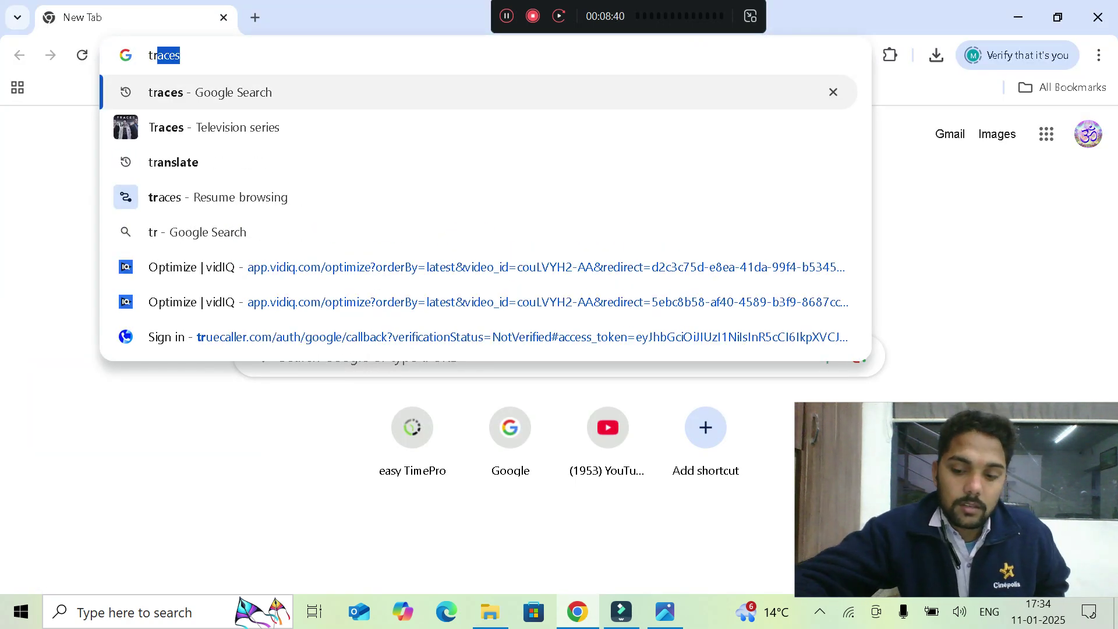
{"action": "key", "text": "Return"}
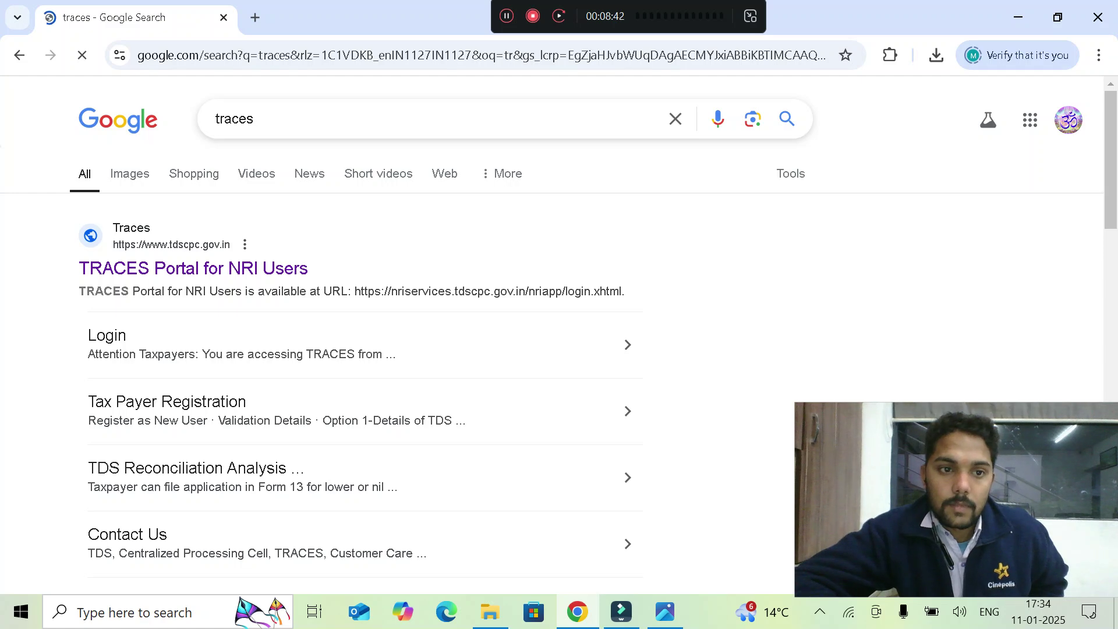
{"action": "left_click", "coordinate": [193, 268]}
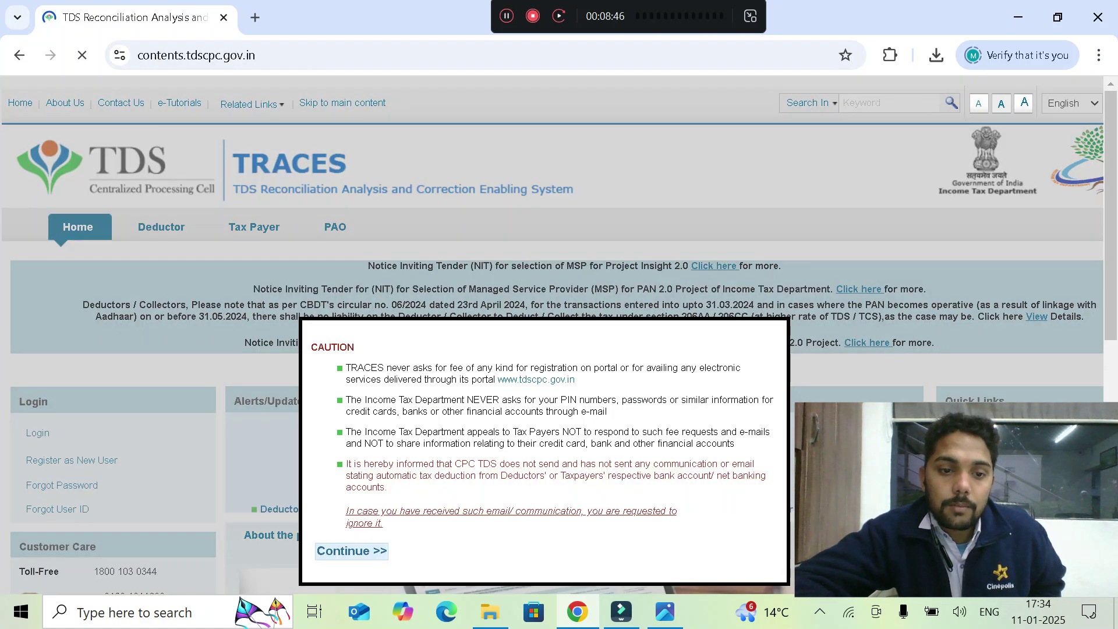
- Continue past the caution notice and open the Deductor login page of the TRACES portal
{"action": "left_click", "coordinate": [352, 551]}
{"action": "mouse_move", "coordinate": [38, 433]}
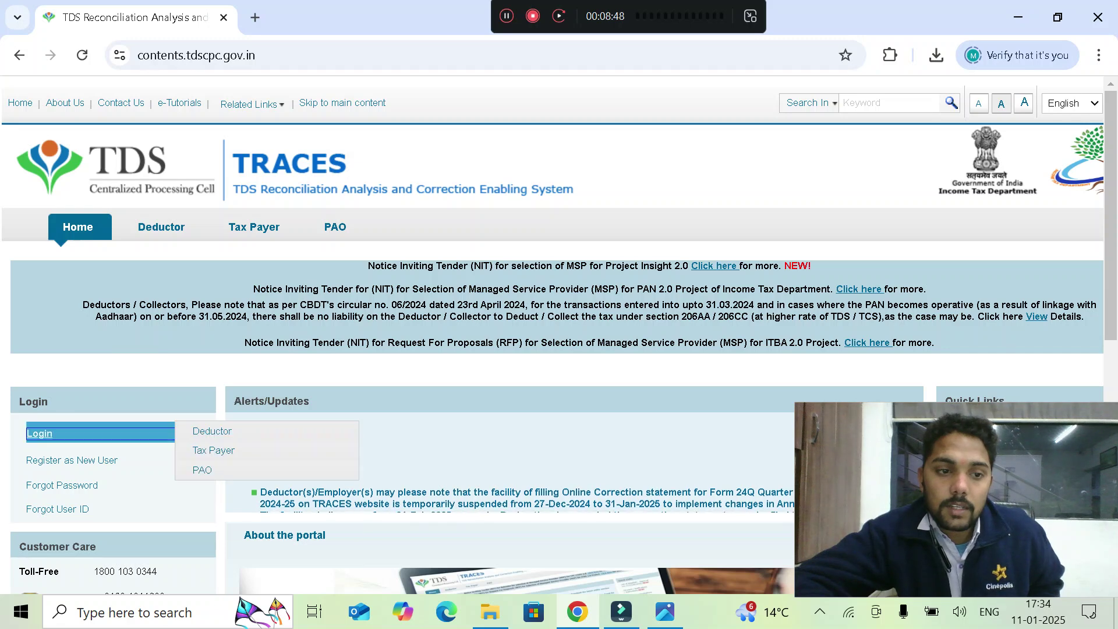
{"action": "left_click", "coordinate": [215, 432]}
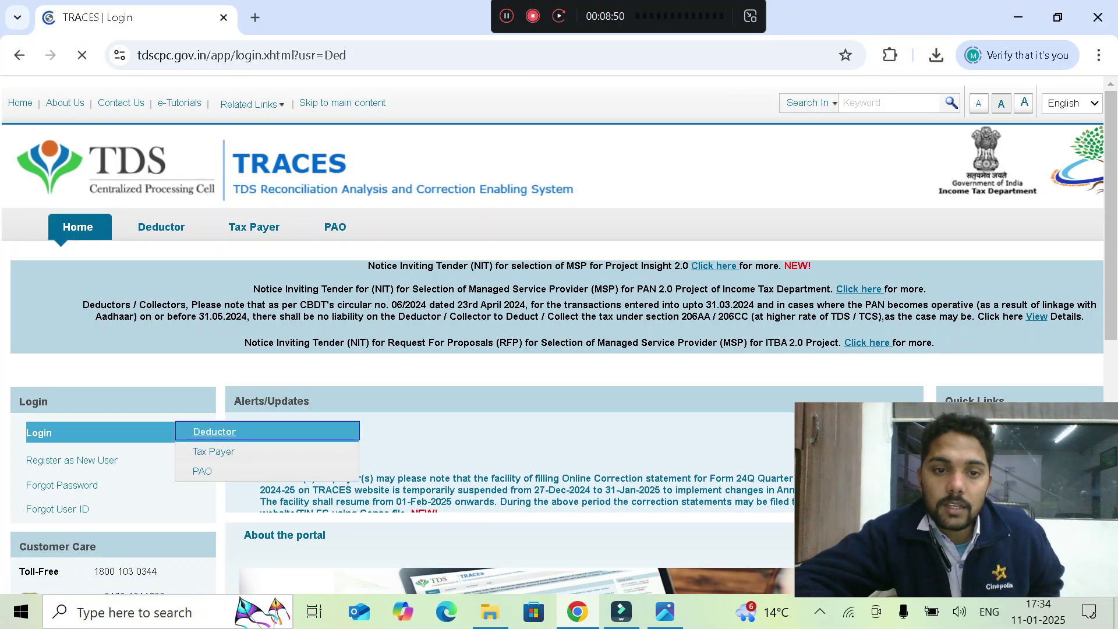